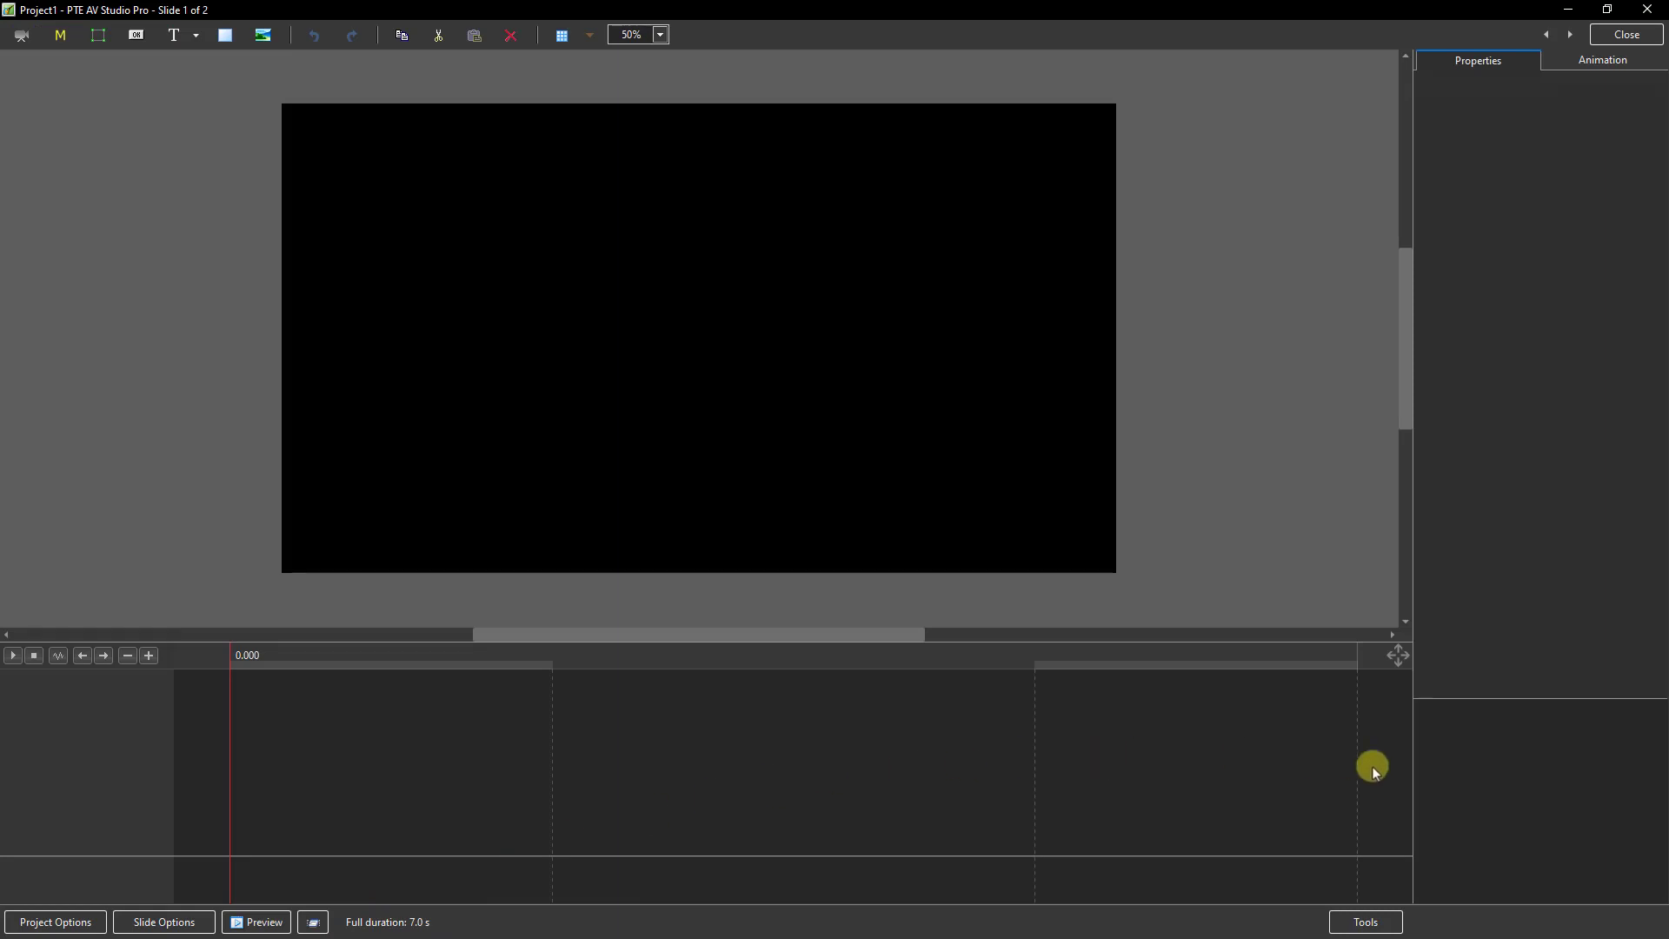
Step: Add a displacement map mask to the slide, using the Circles image as its map
{"action": "right_click", "coordinate": [1519, 756]}
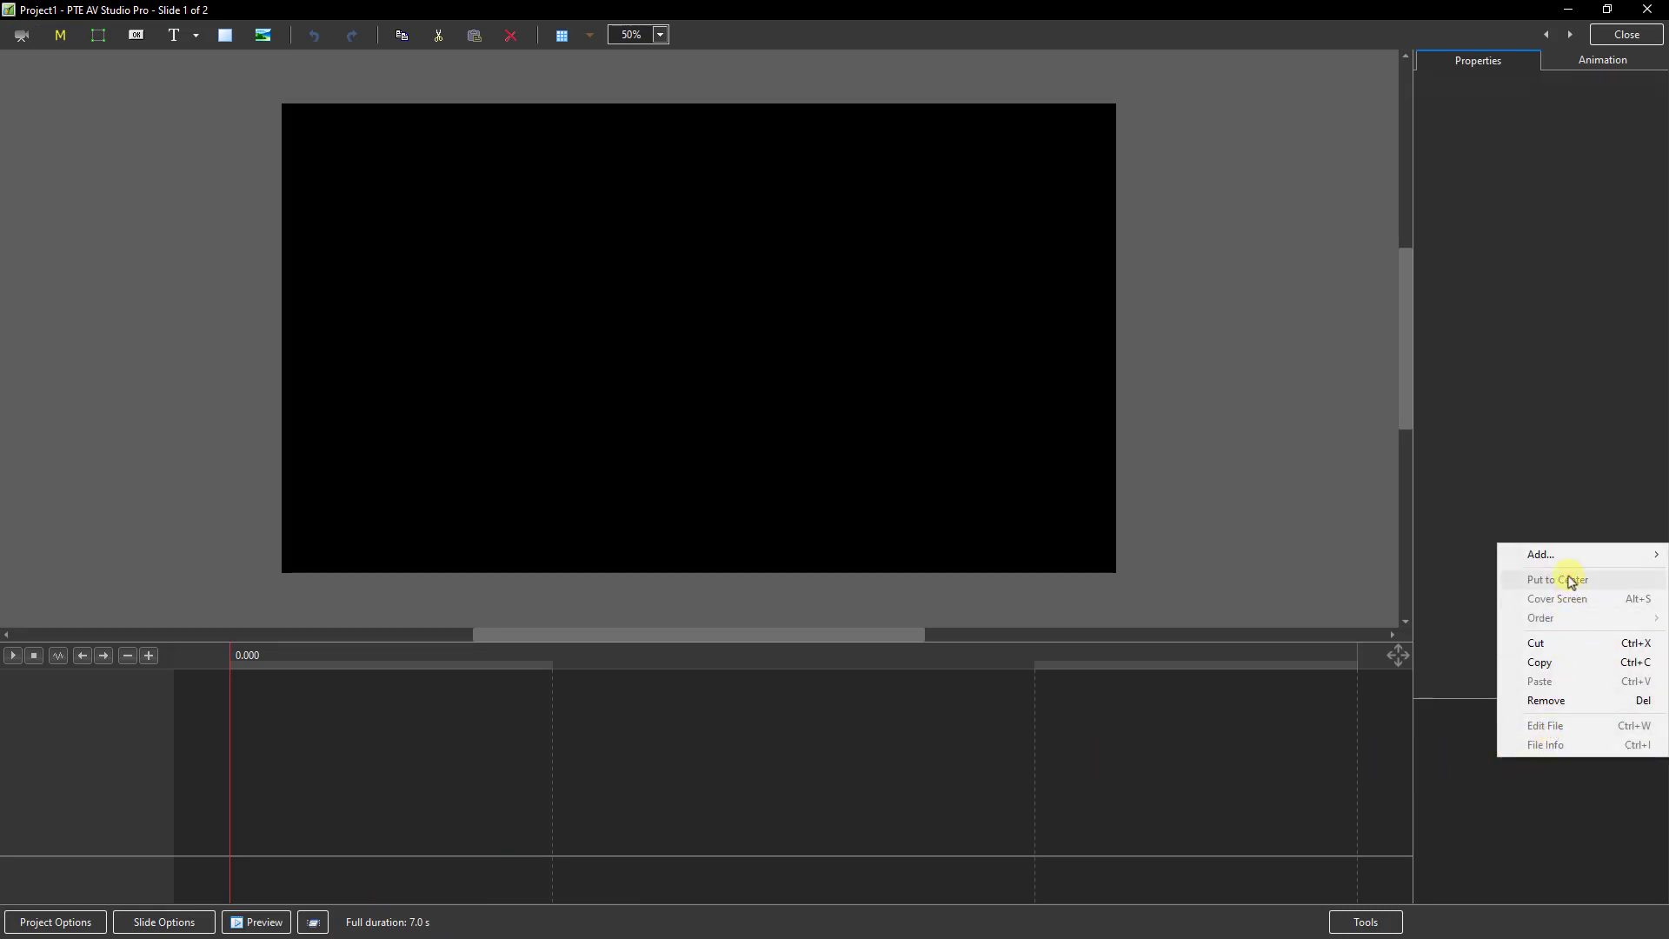
{"action": "mouse_move", "coordinate": [1556, 555]}
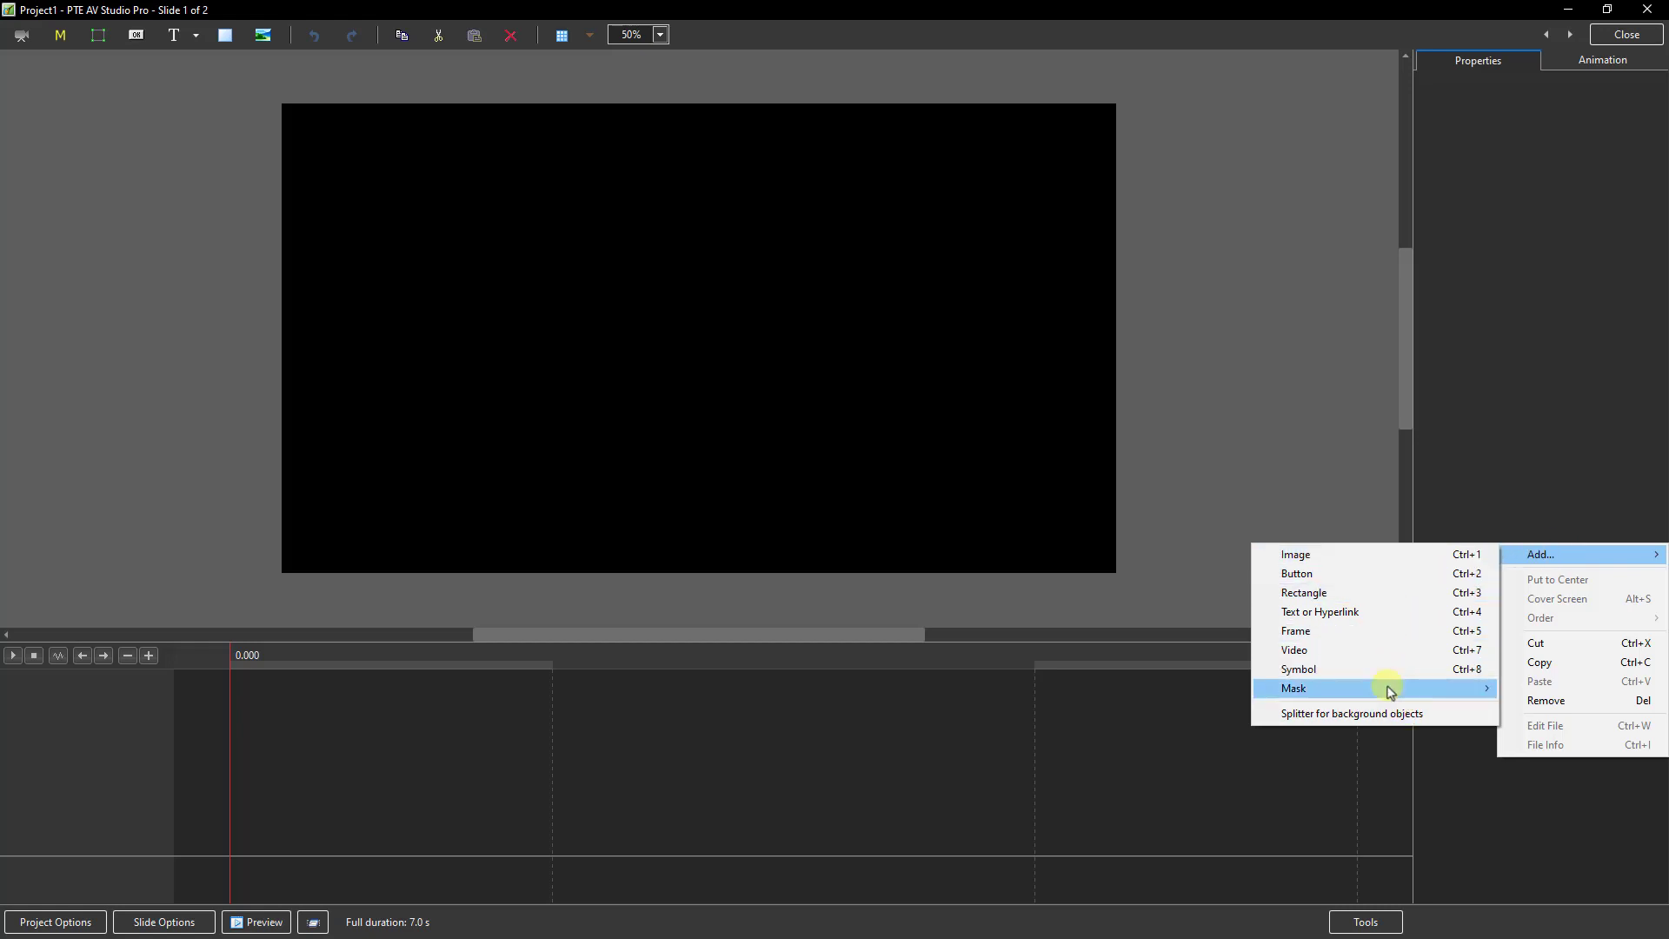
{"action": "mouse_move", "coordinate": [1332, 692]}
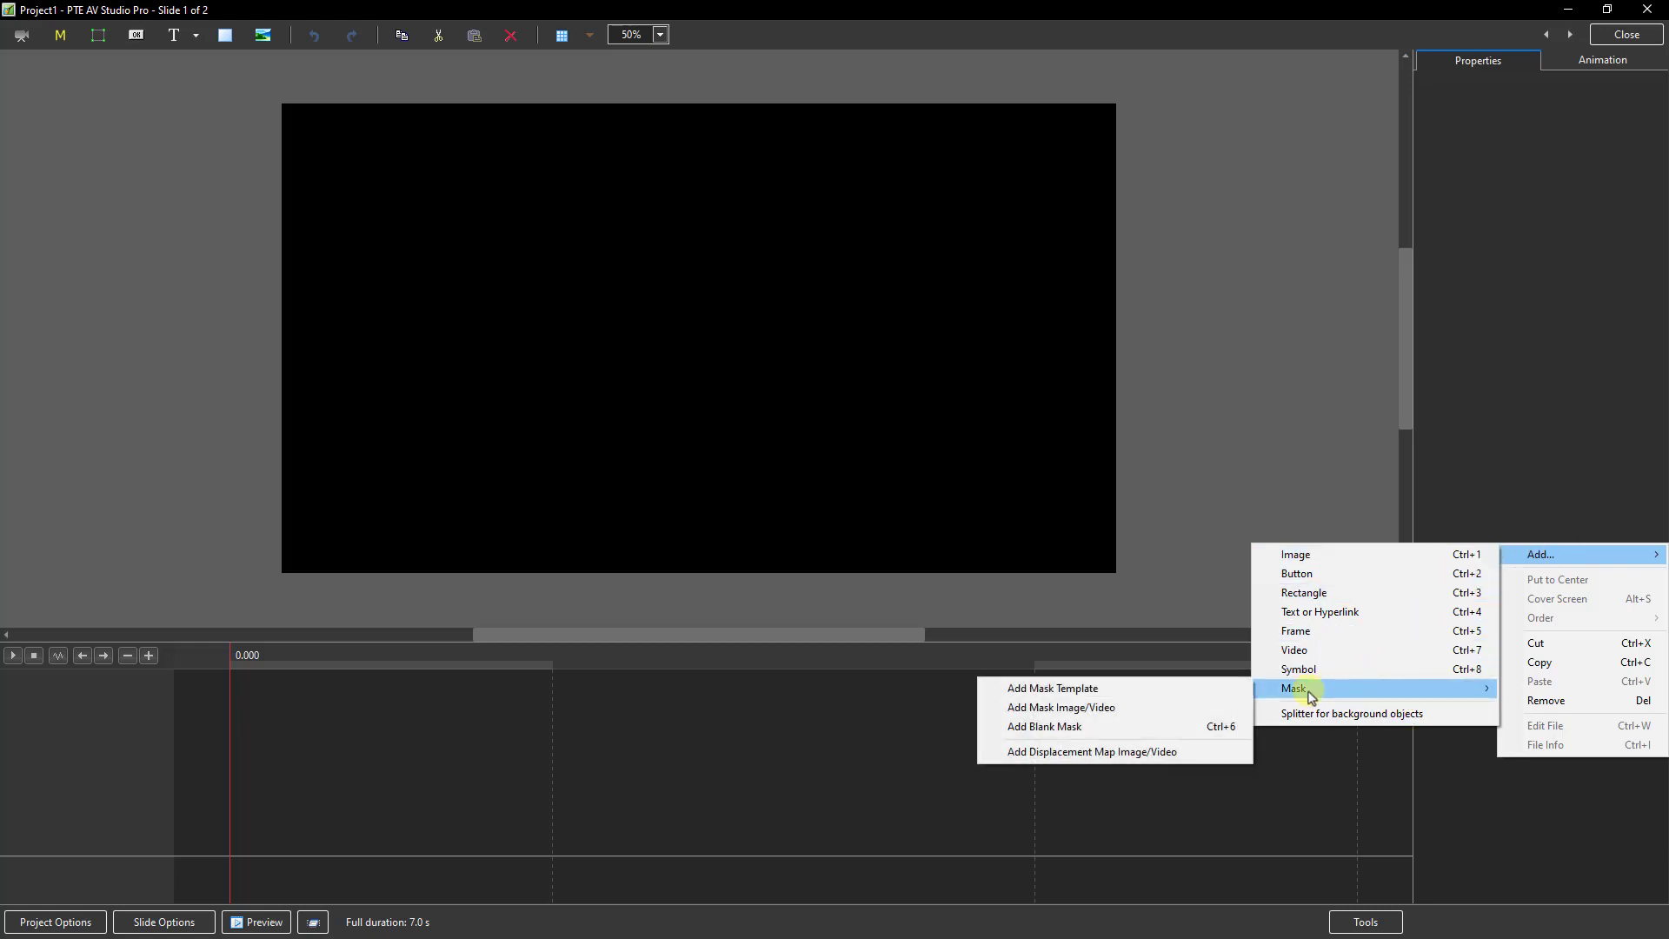
{"action": "left_click", "coordinate": [1165, 753]}
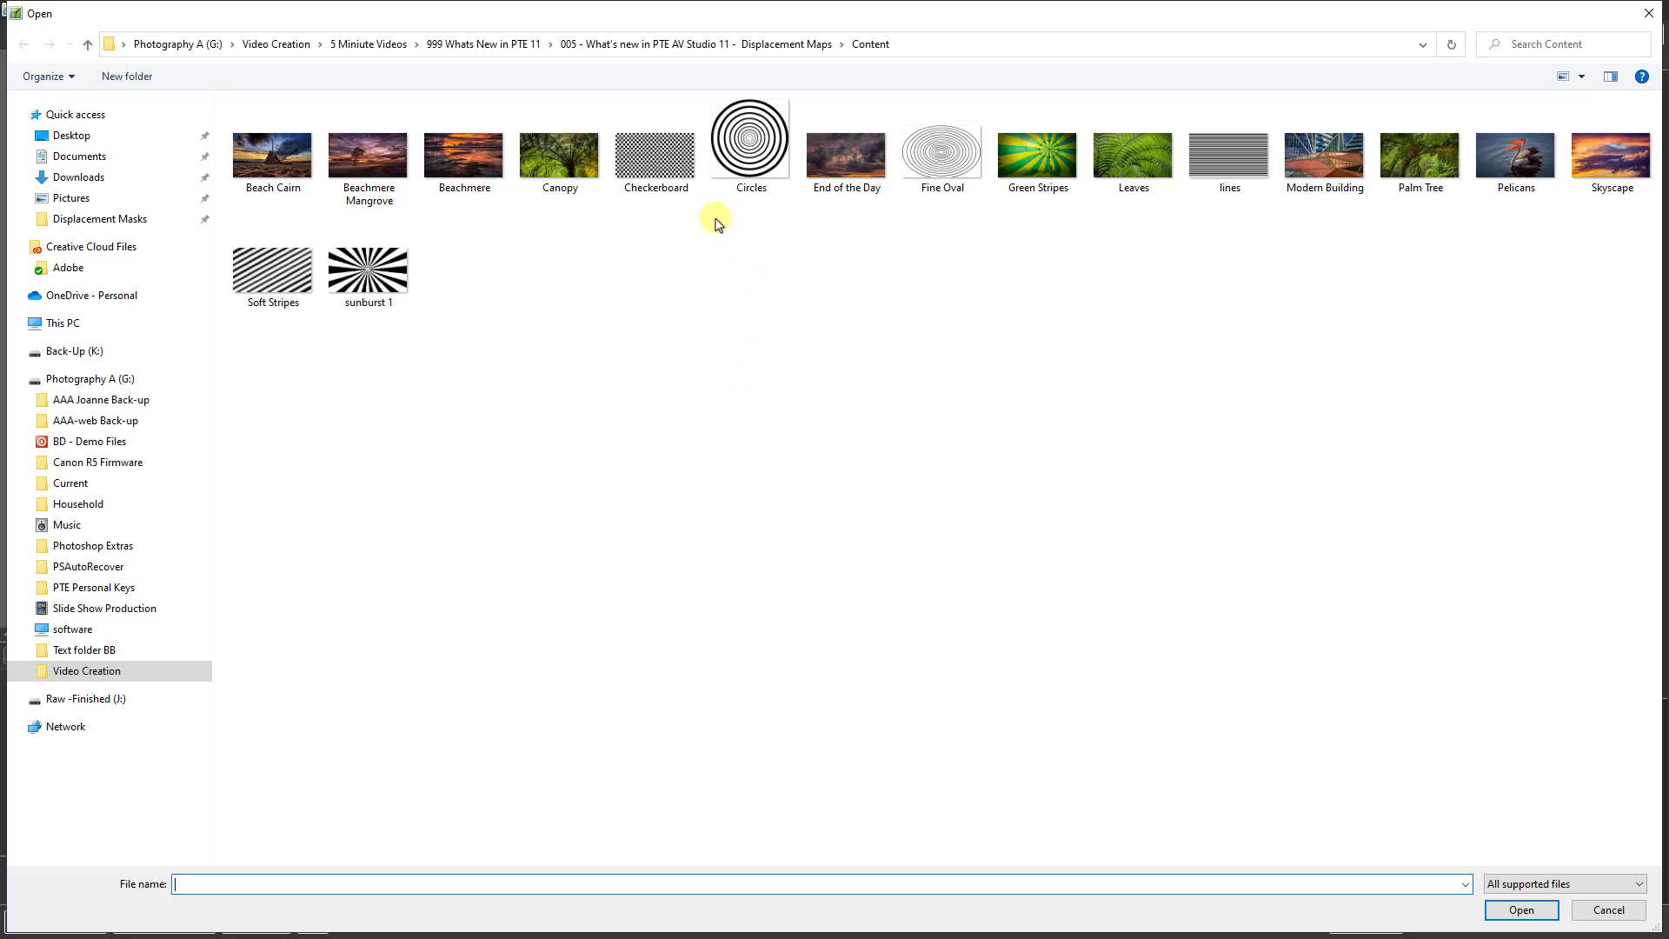
{"action": "double_click", "coordinate": [746, 143]}
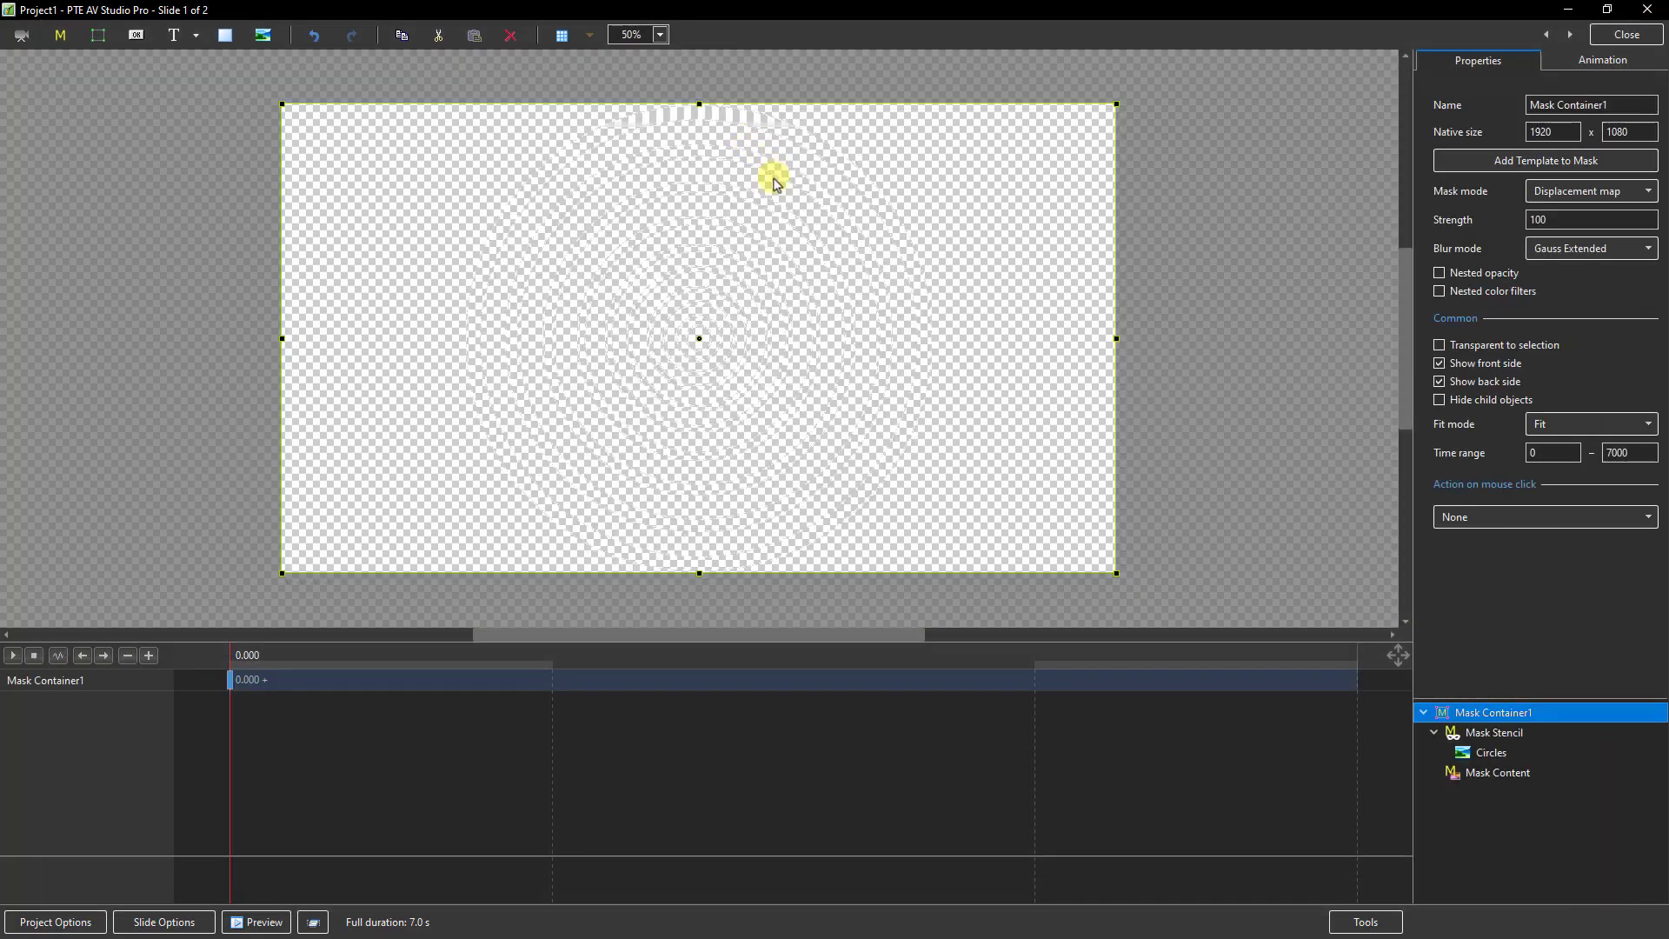
Step: Add the Skyscape image inside the Mask Content of the mask container
{"action": "left_click", "coordinate": [1486, 773]}
{"action": "right_click", "coordinate": [1485, 775]}
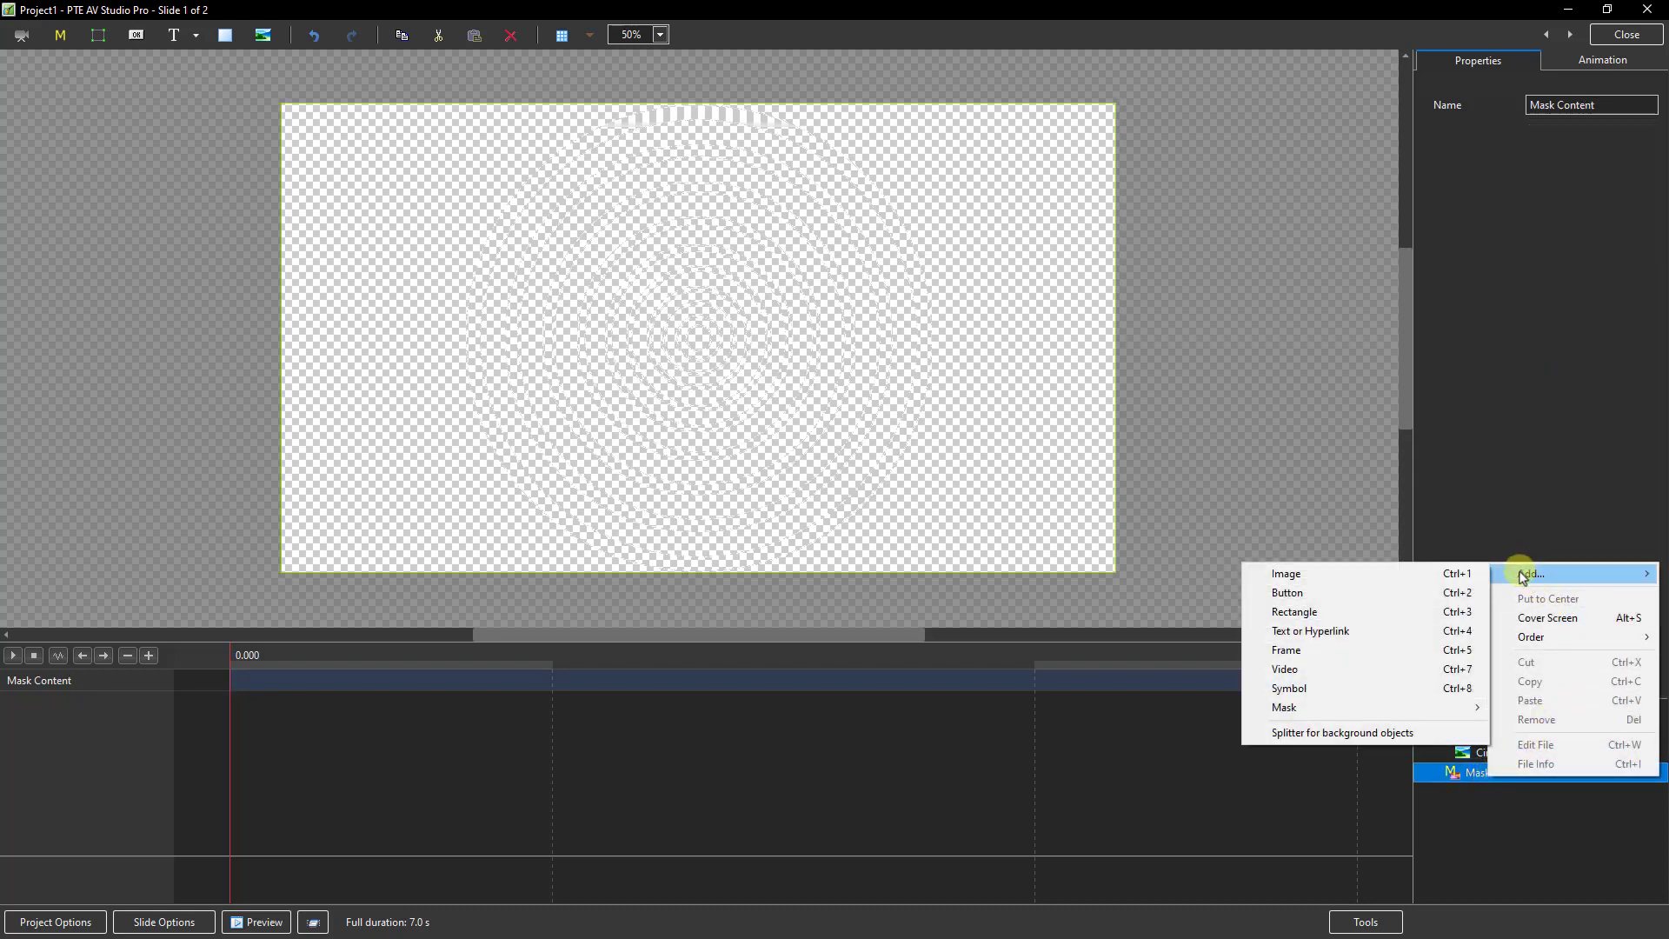
{"action": "left_click", "coordinate": [1306, 575]}
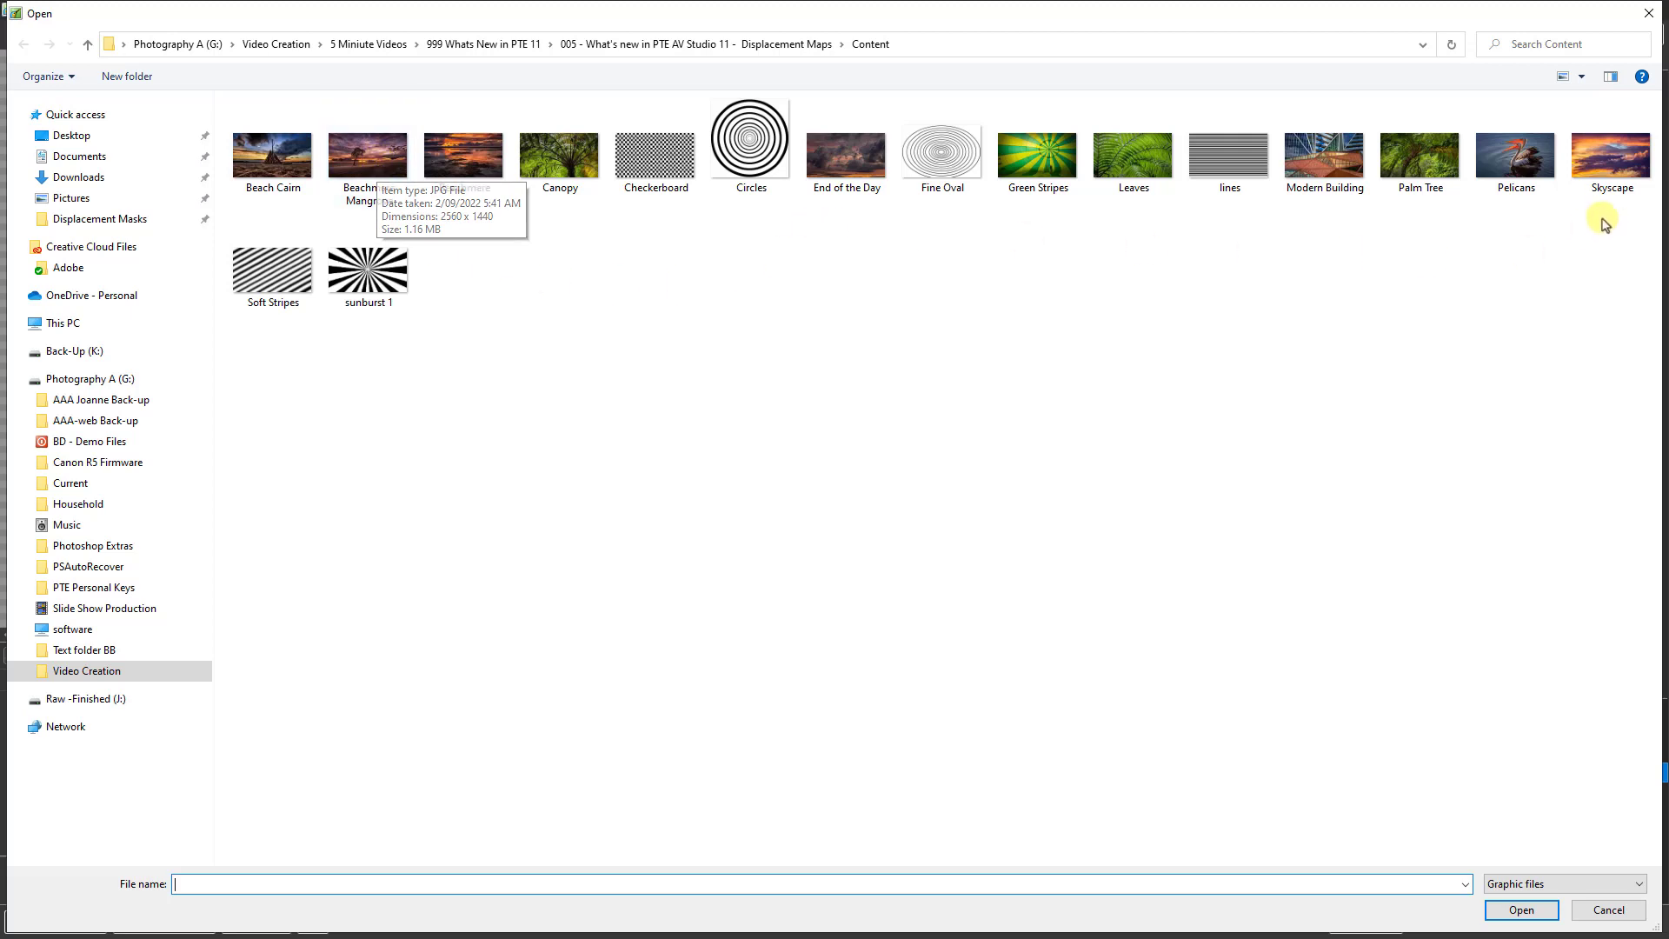
{"action": "double_click", "coordinate": [1612, 154]}
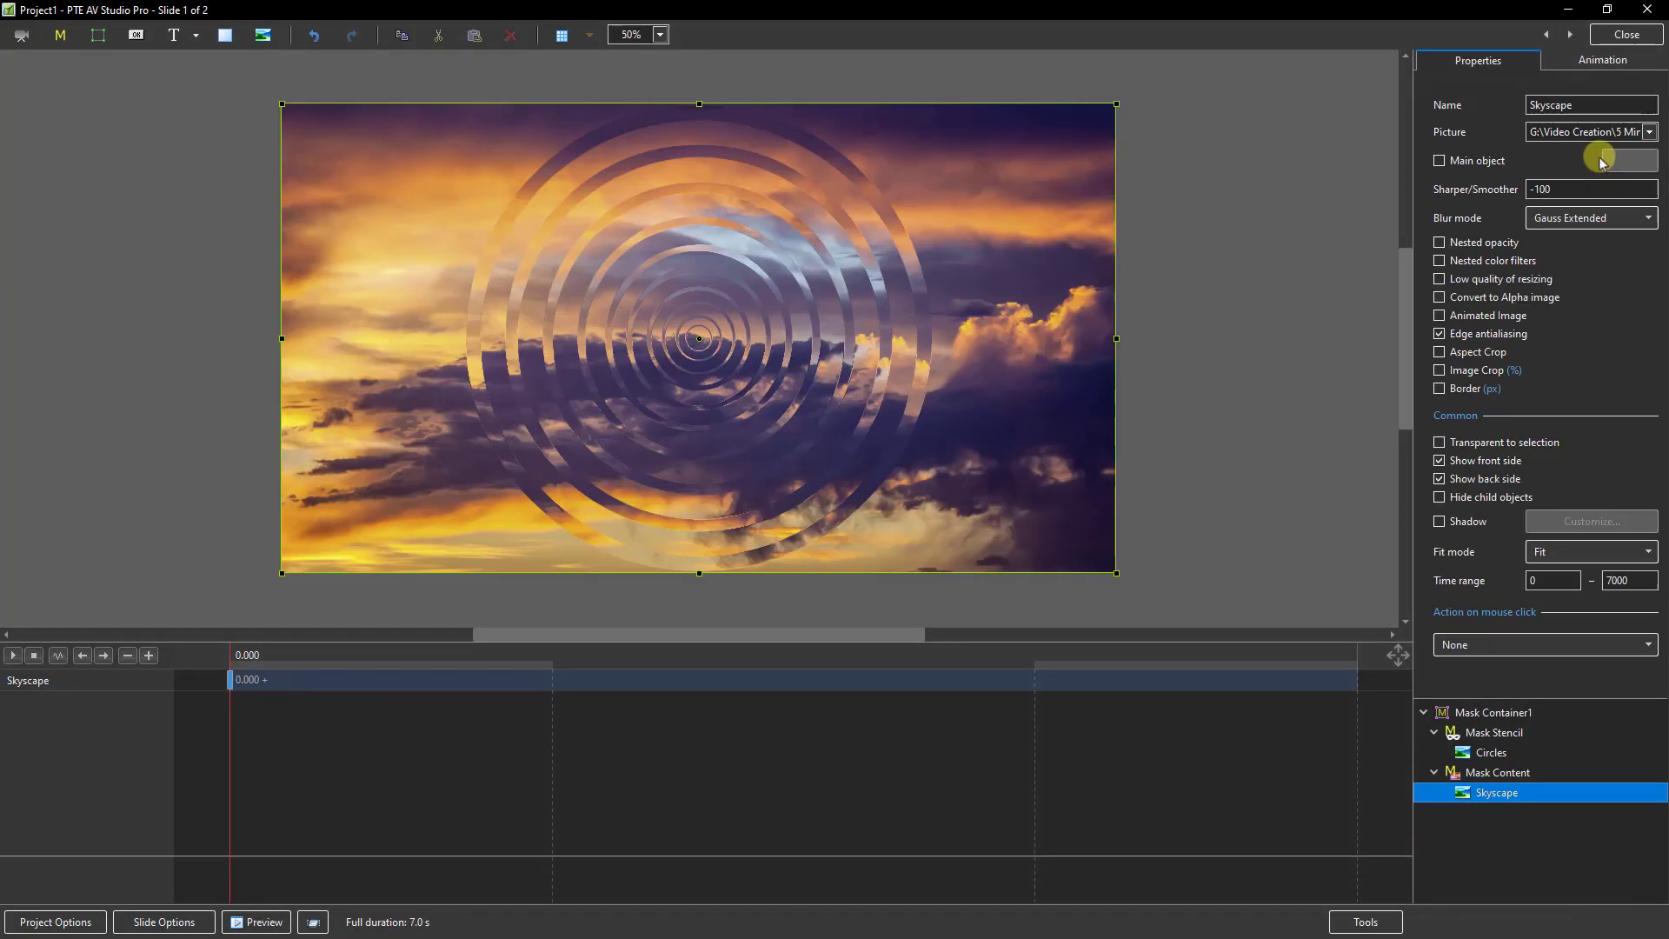
Step: Set the Circles stencil's blur to 10 and its zoom to 0% at the starting key frame
{"action": "left_click", "coordinate": [1483, 756]}
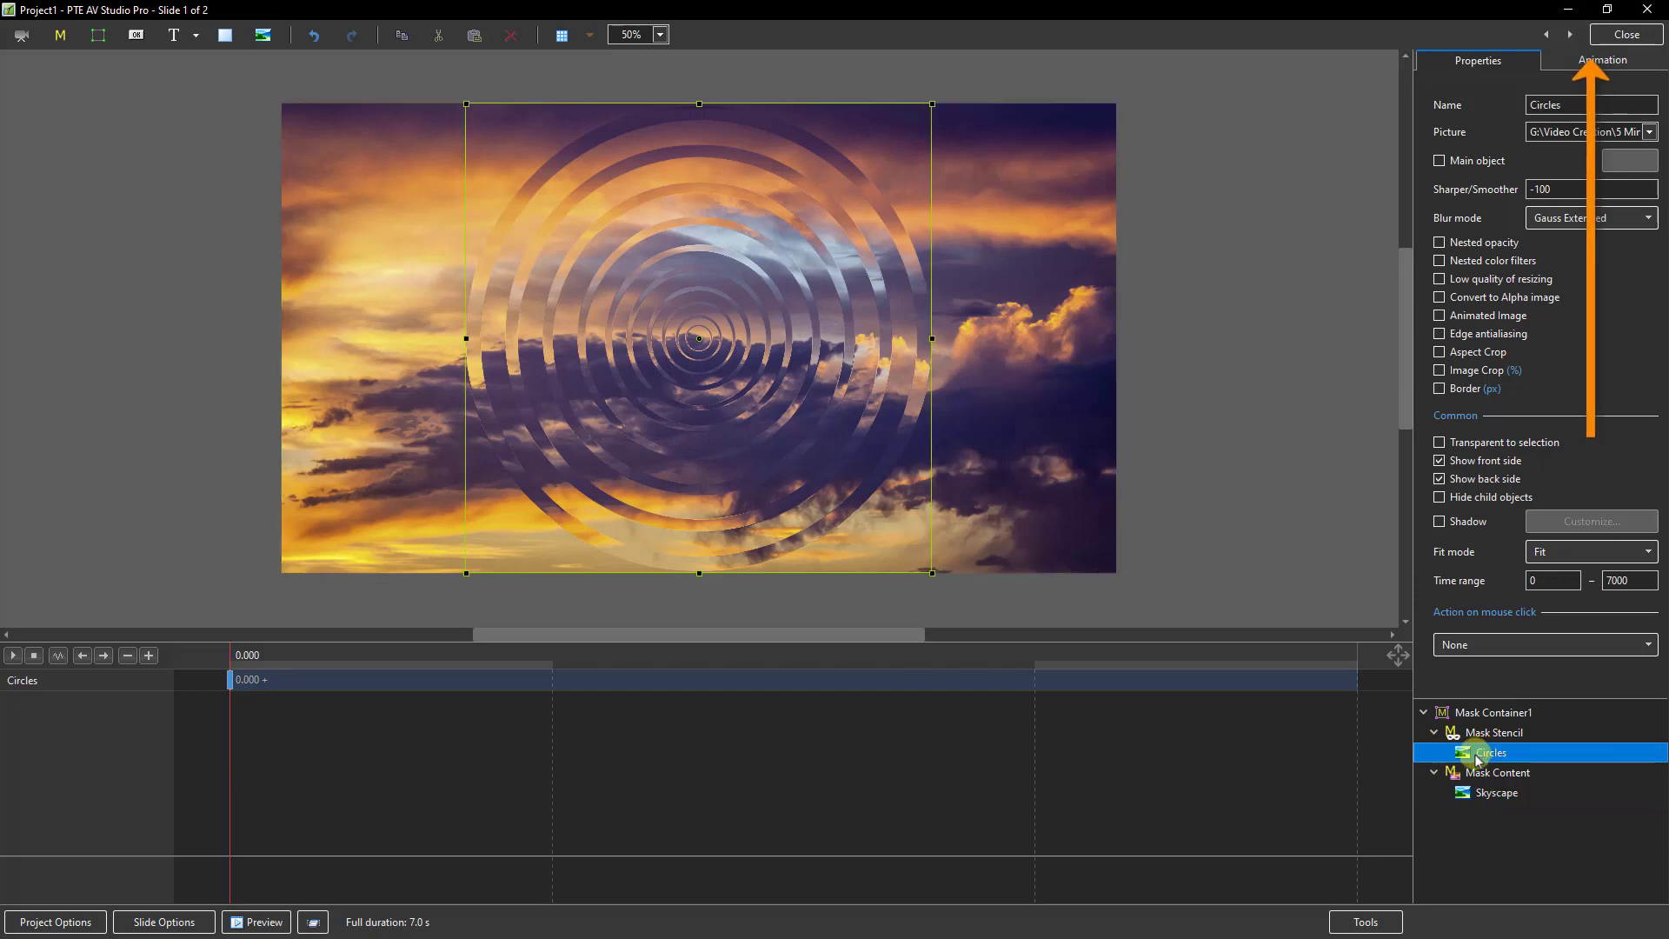
{"action": "left_click", "coordinate": [1604, 62]}
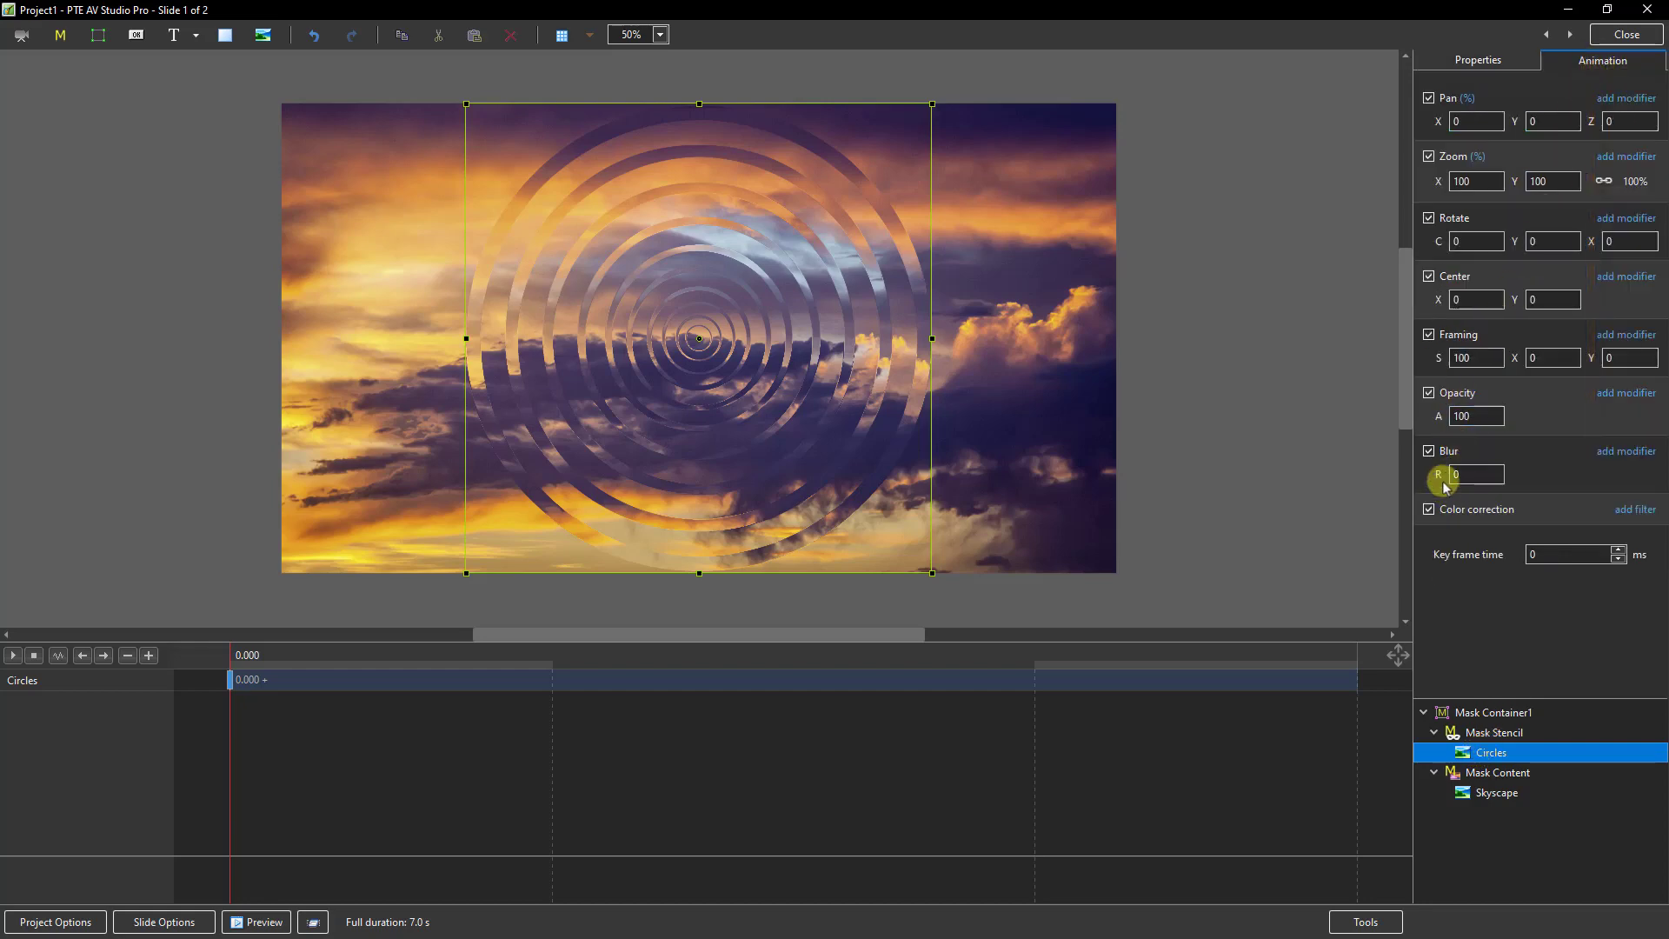
{"action": "left_click_drag", "start_coordinate": [1436, 476], "coordinate": [1445, 475]}
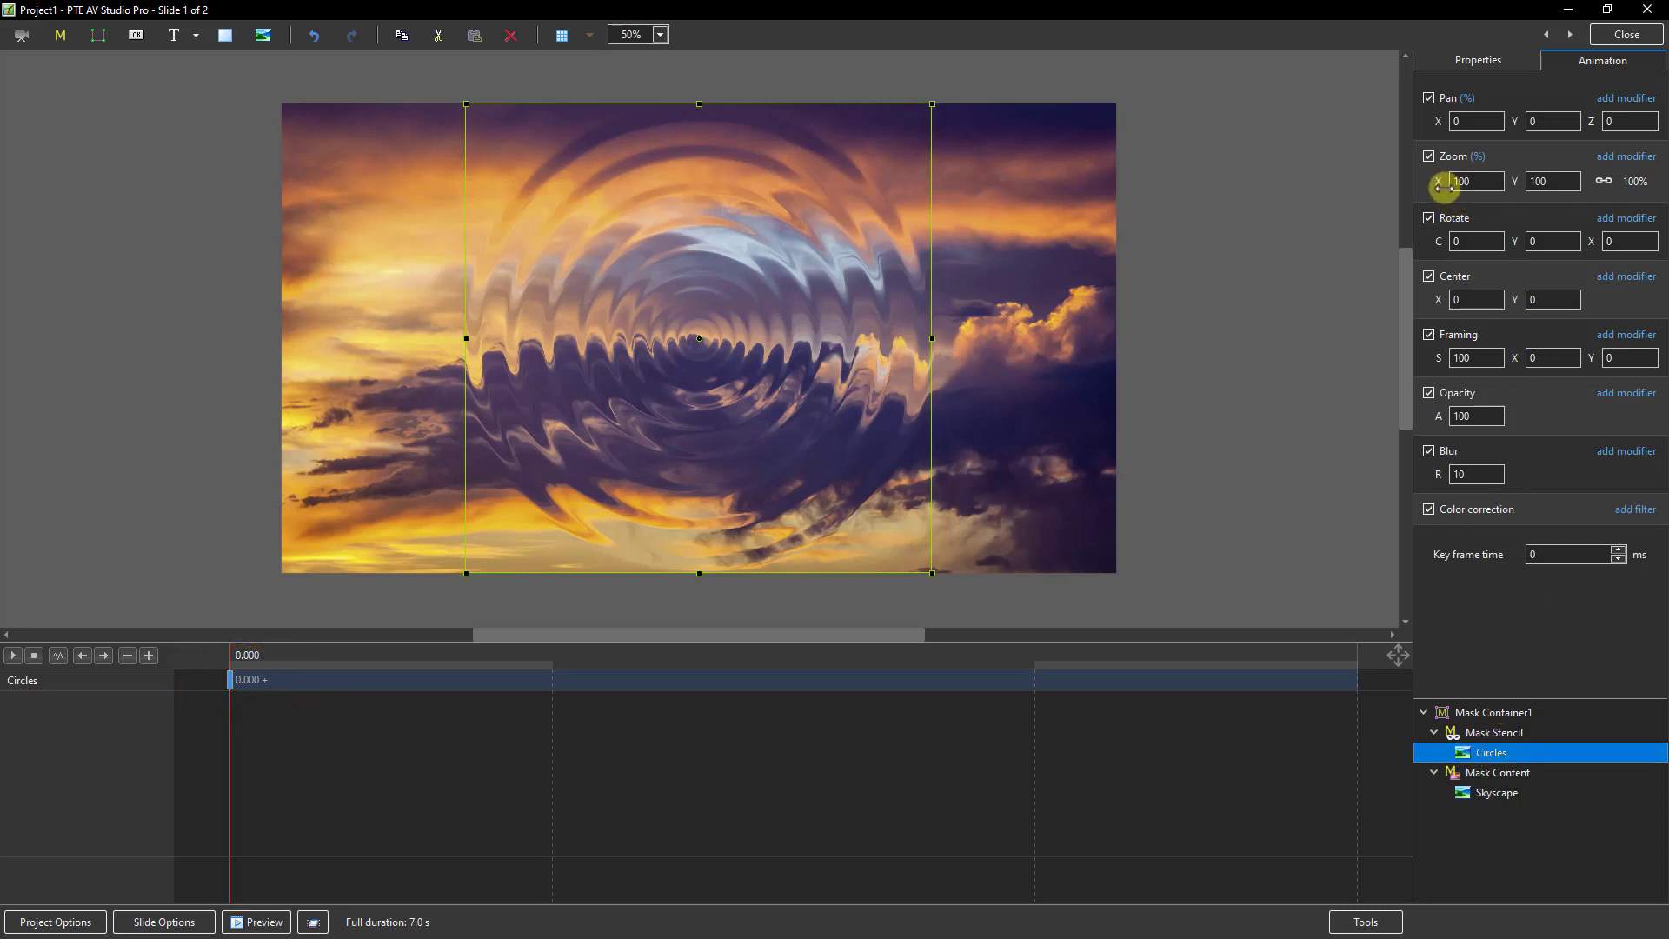
{"action": "double_click", "coordinate": [1483, 181]}
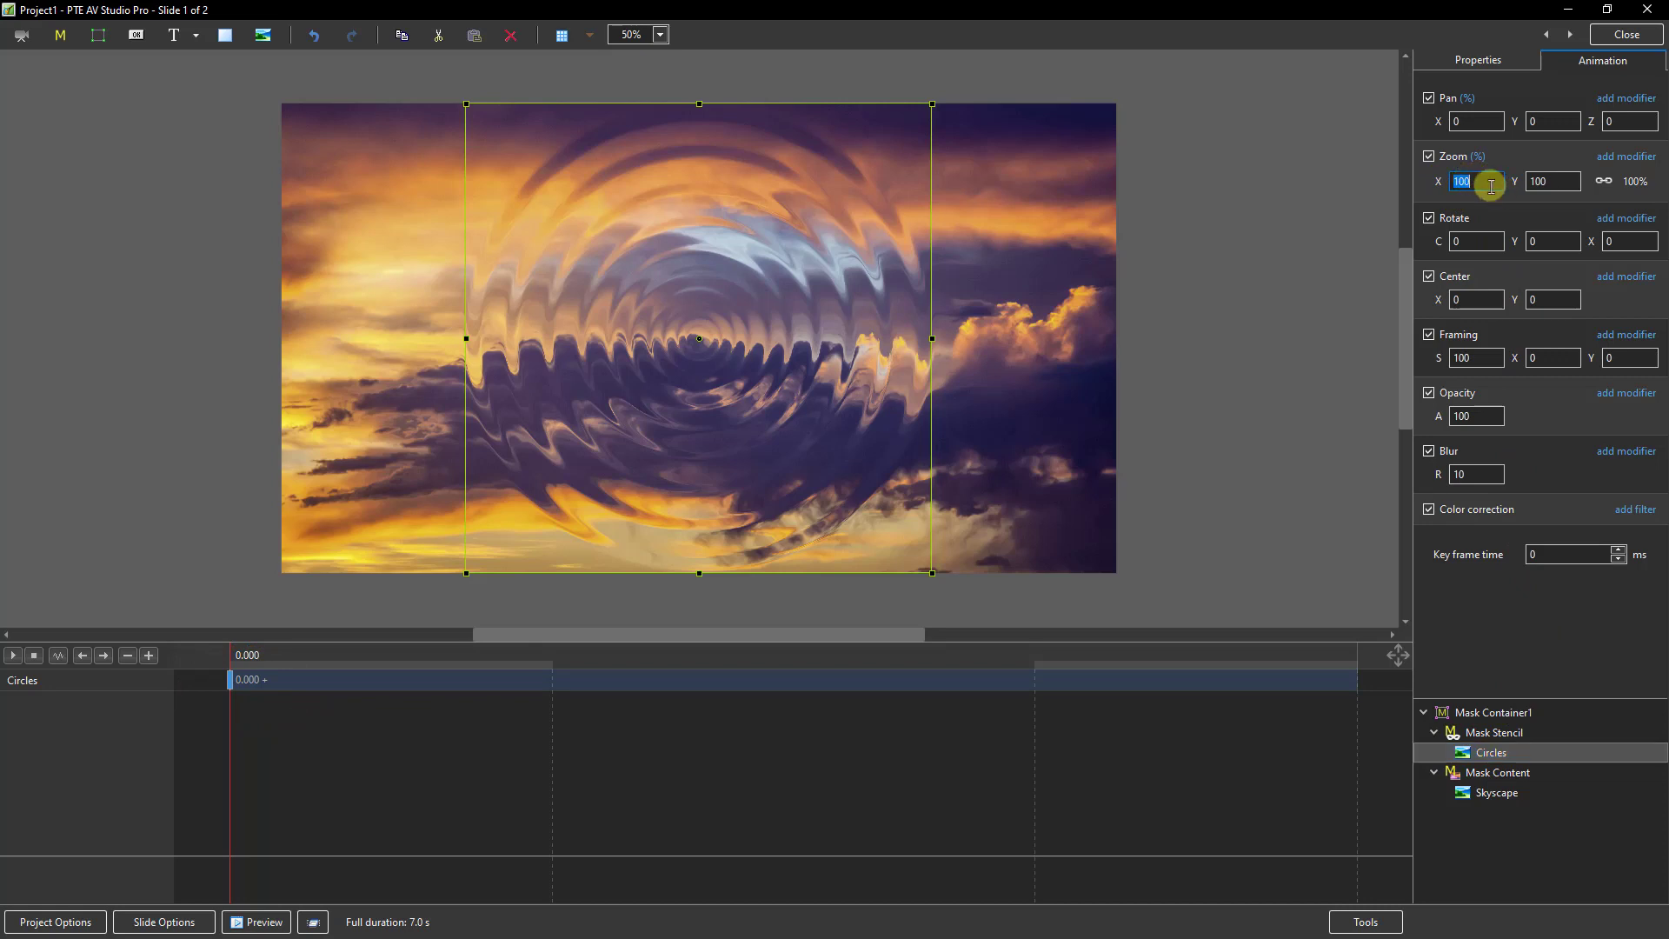
{"action": "type", "text": "0"}
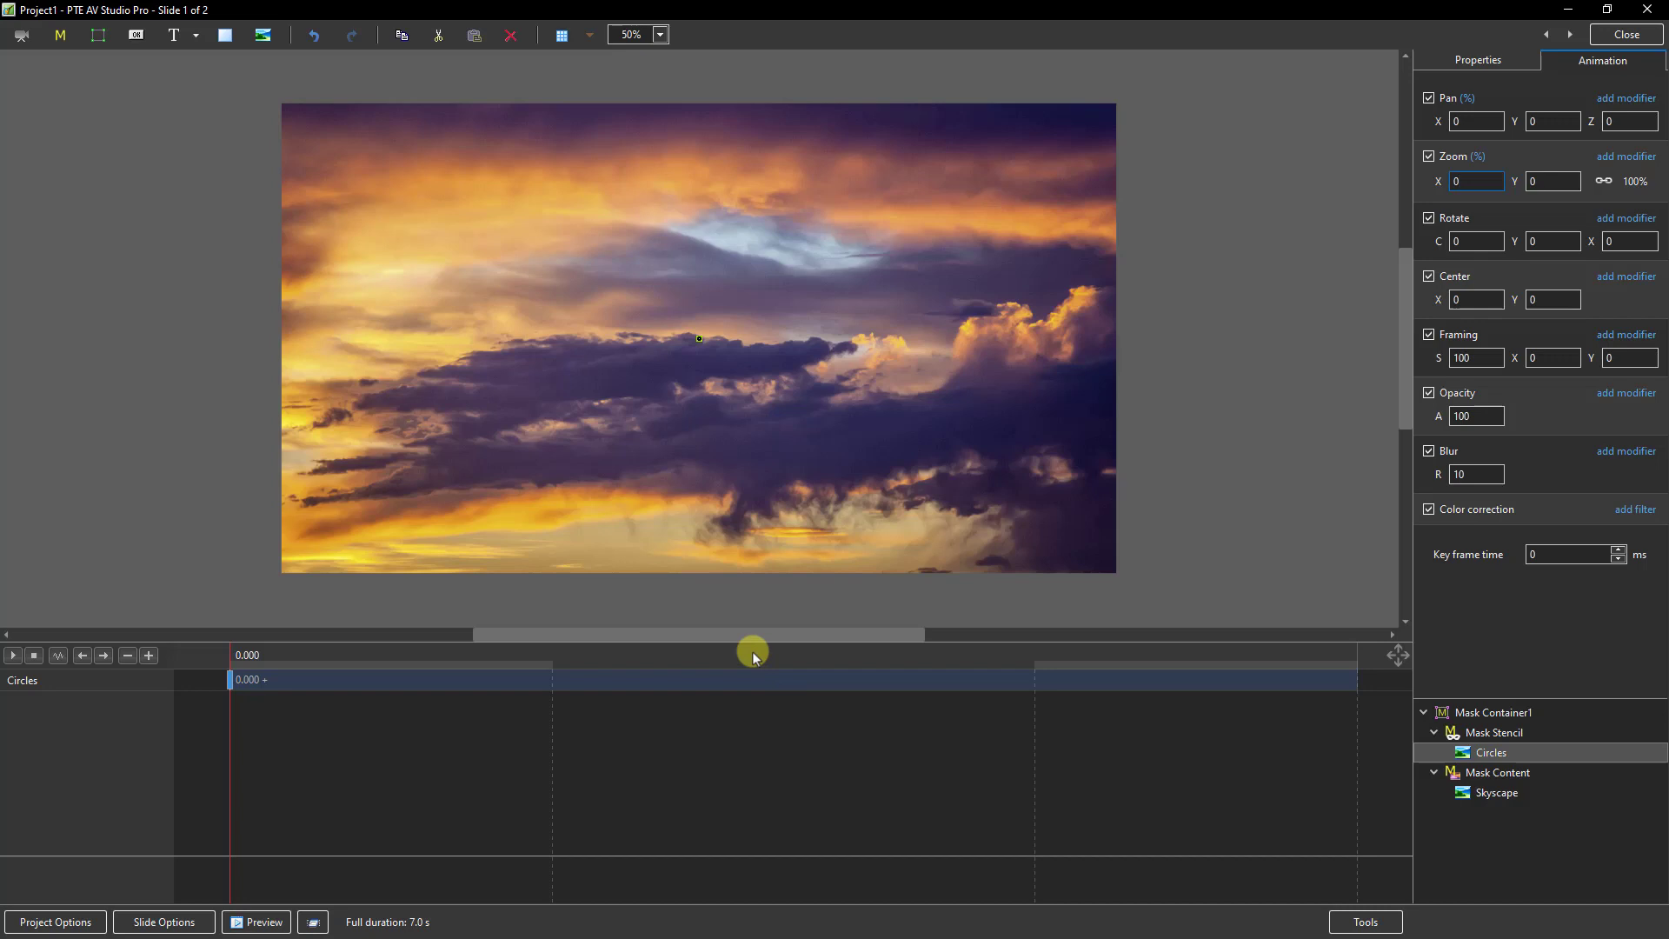
Step: Clone the Circles key frame at about 3.347 s and set its zoom to 190%
{"action": "left_click", "coordinate": [768, 680]}
{"action": "right_click", "coordinate": [768, 680]}
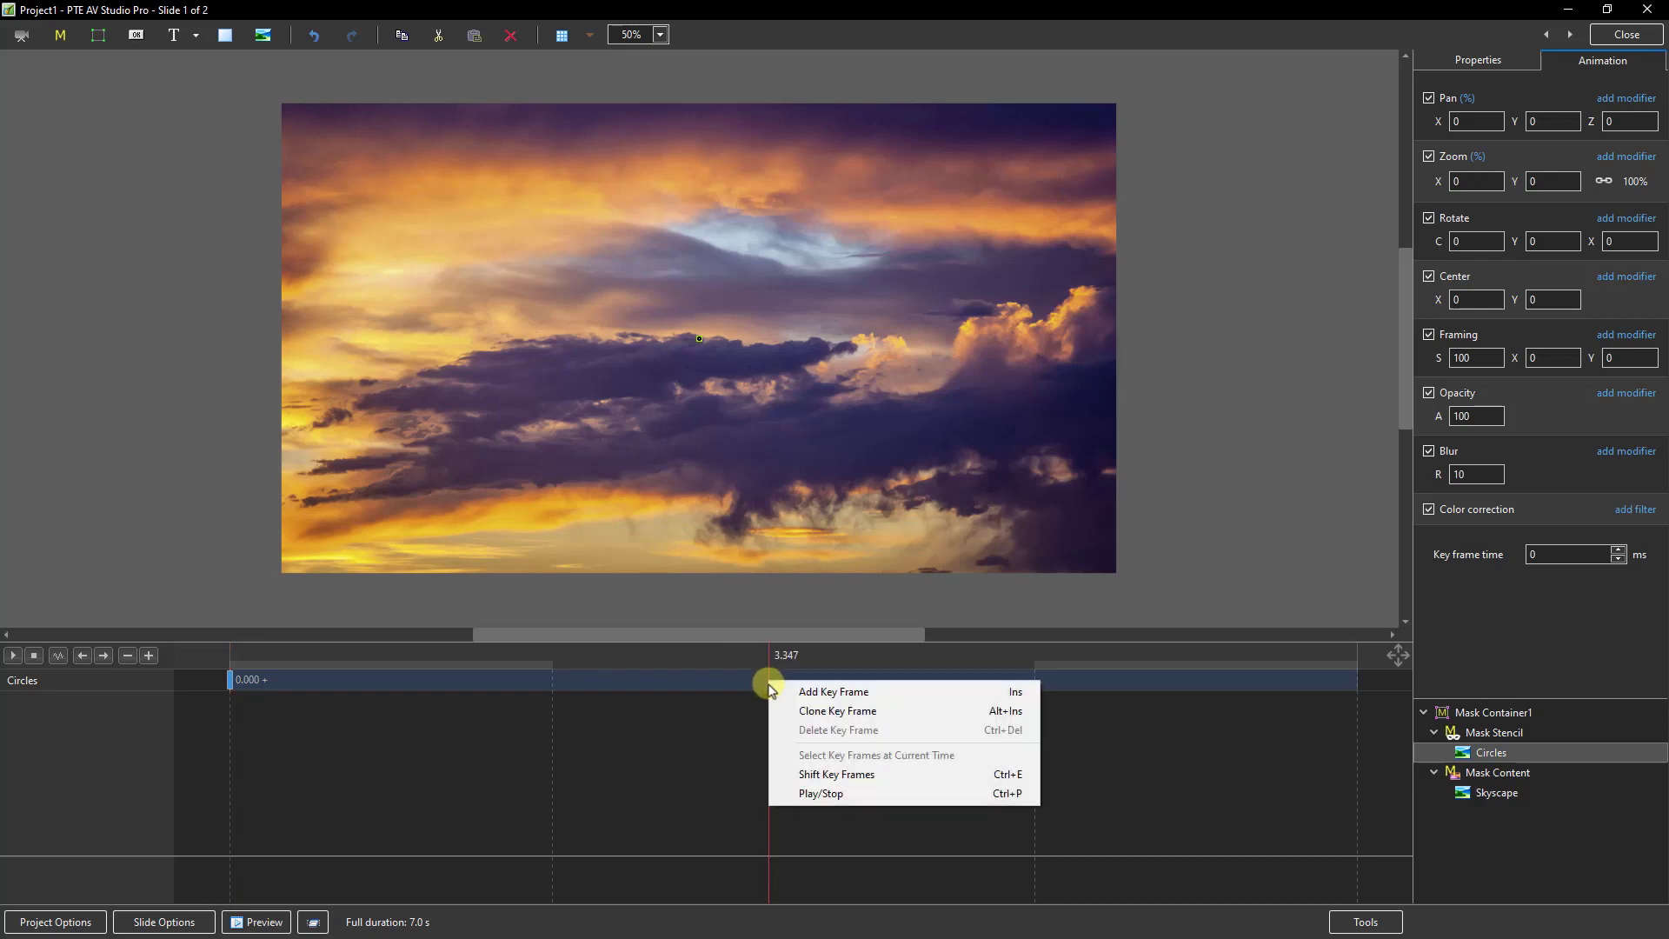
{"action": "left_click", "coordinate": [809, 714]}
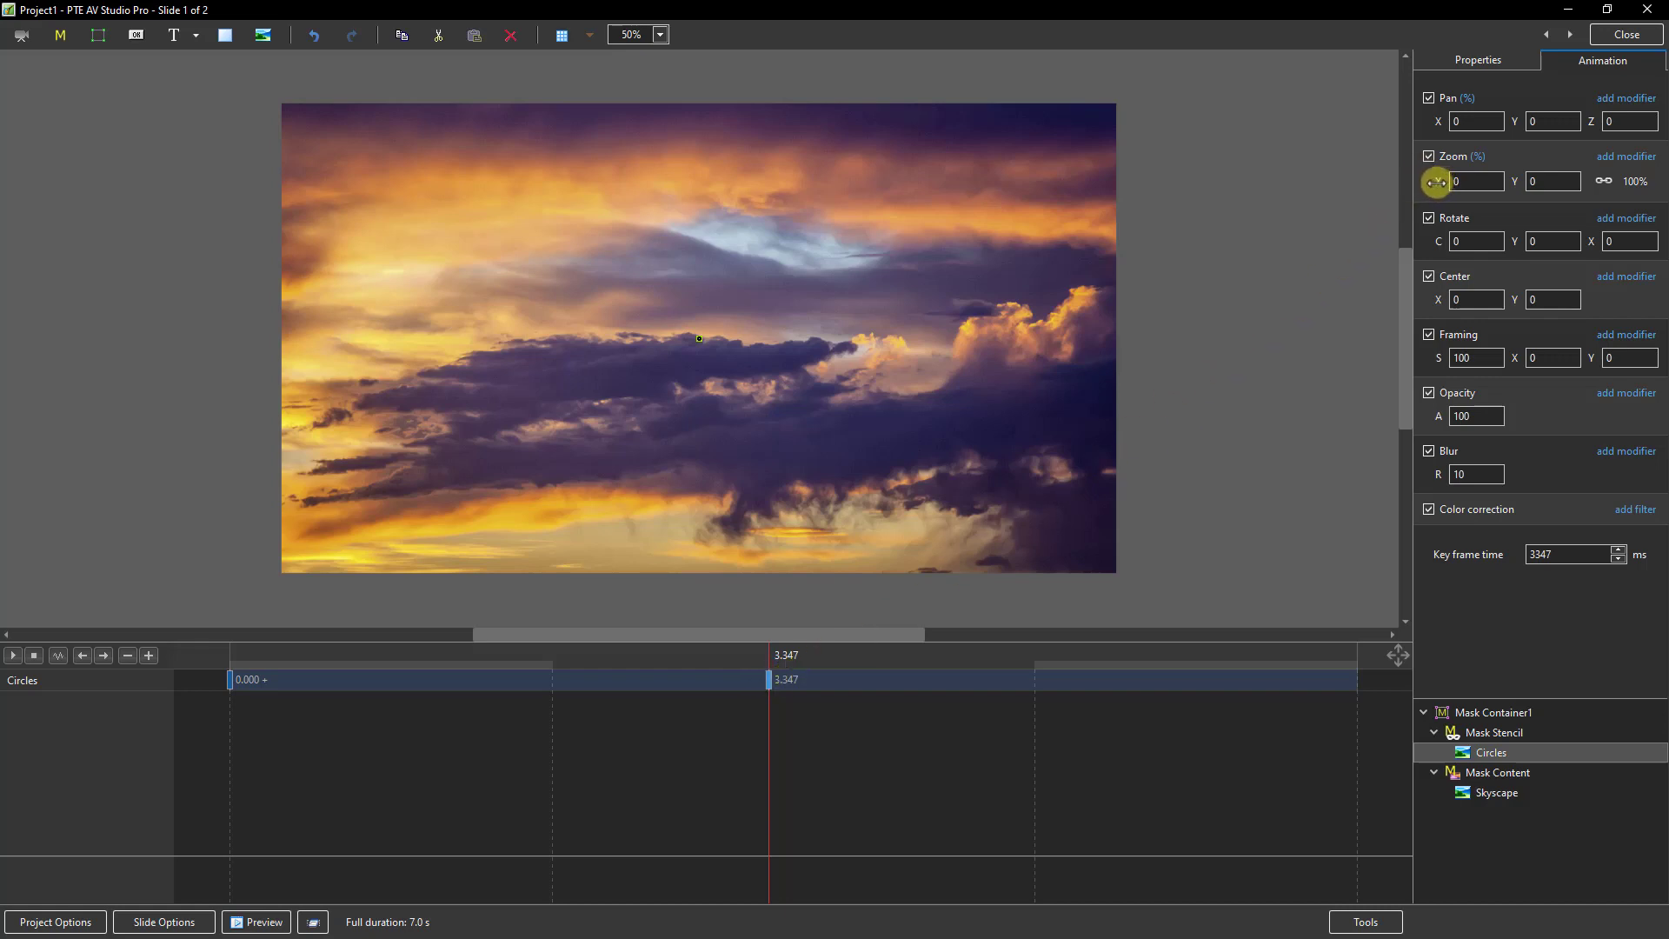
{"action": "left_click_drag", "start_coordinate": [1438, 181], "coordinate": [1602, 199]}
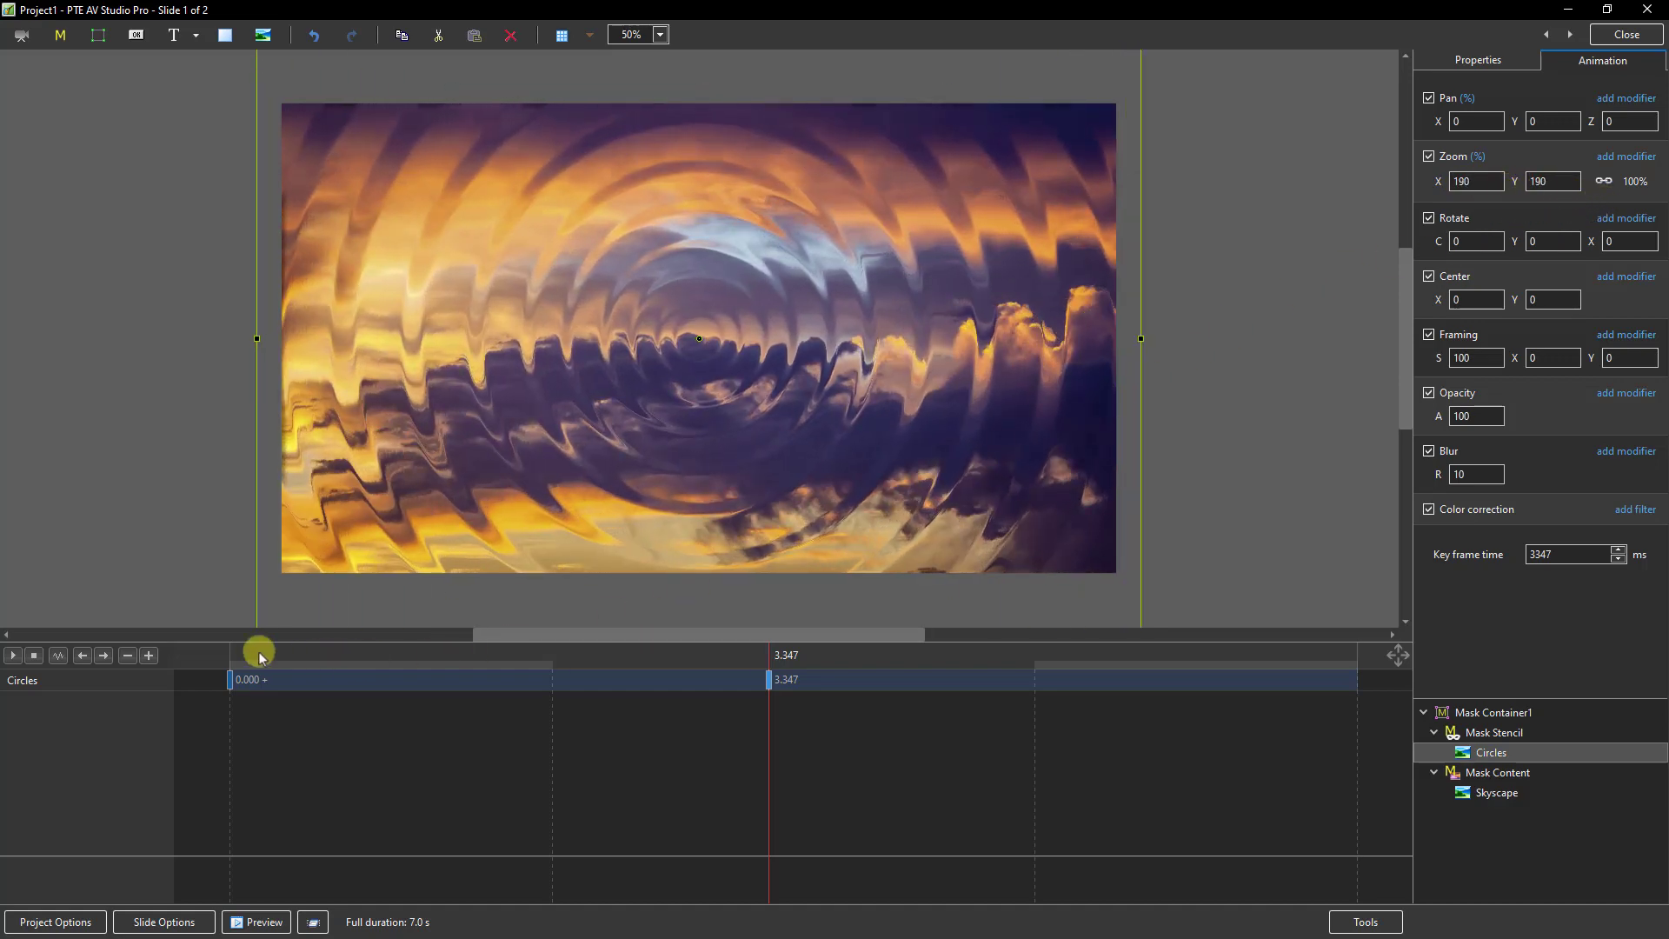
Step: Play the Circles animation from the starting key frame to check the growing ripple effect
{"action": "left_click", "coordinate": [231, 679]}
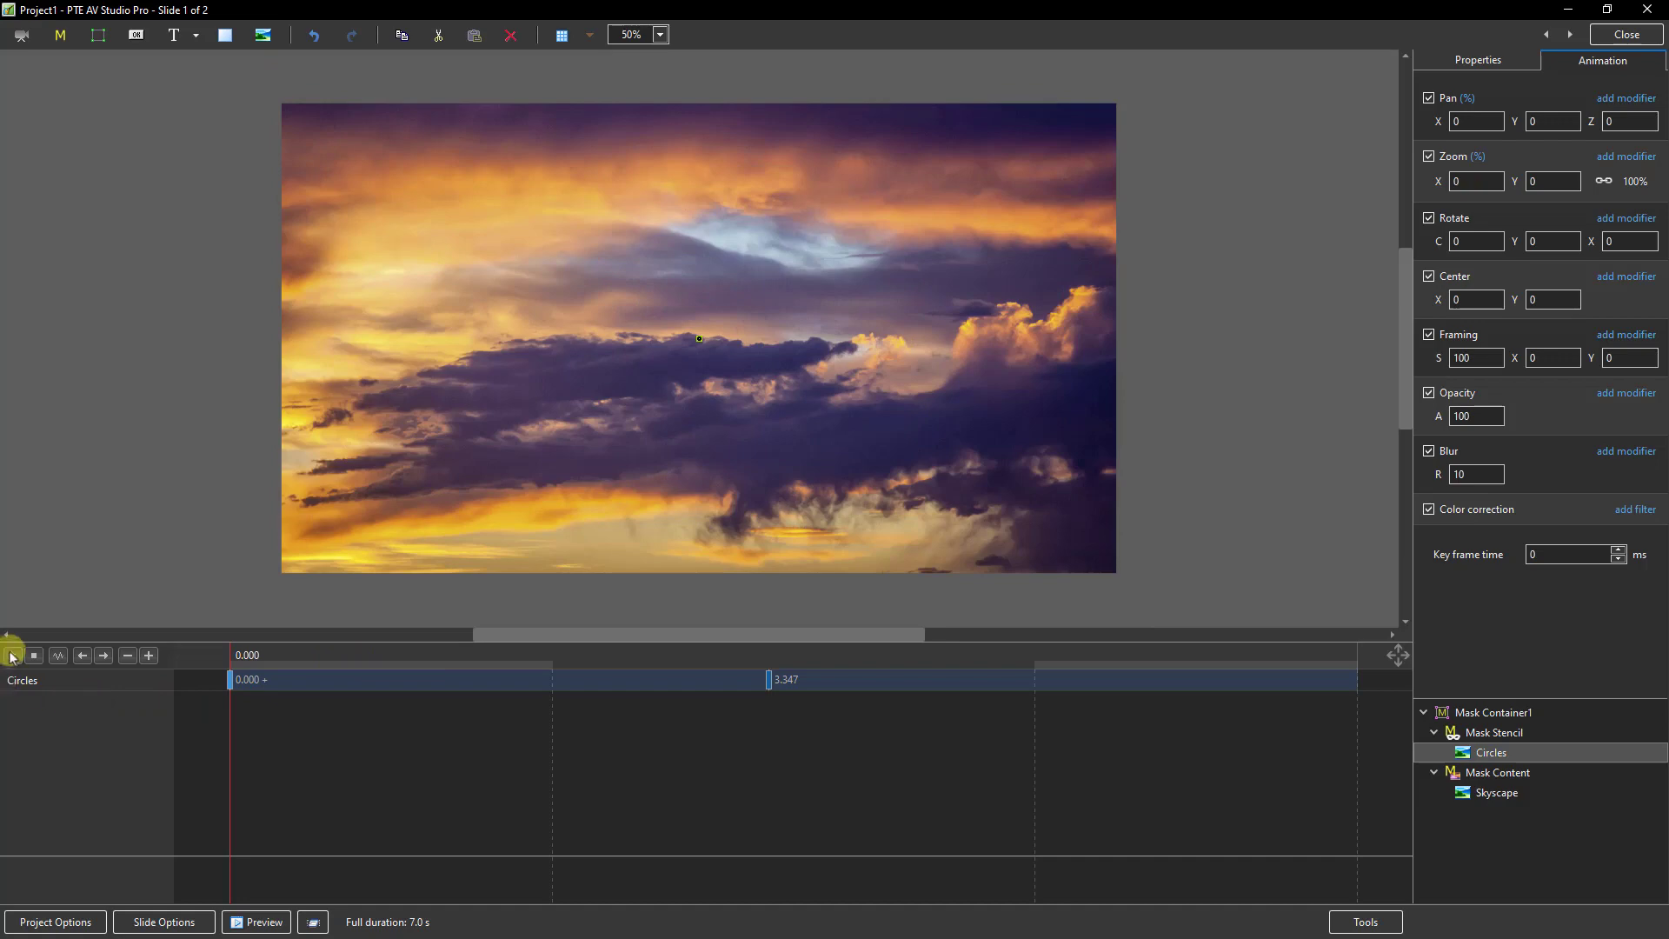
{"action": "left_click", "coordinate": [12, 654]}
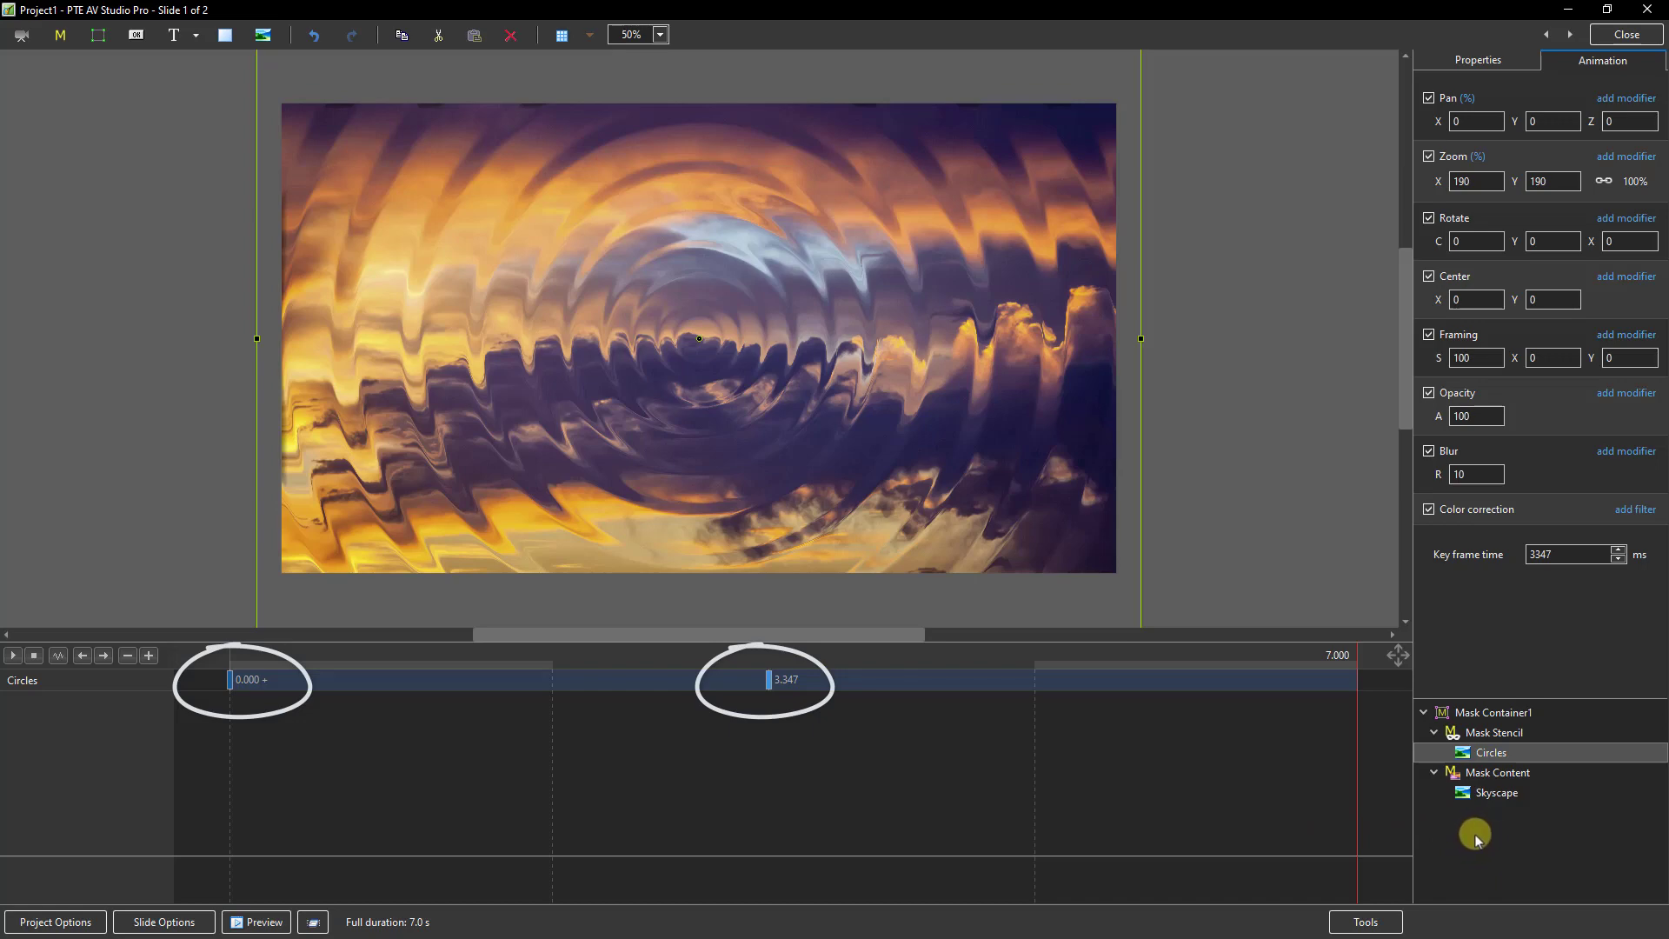
{"action": "left_click", "coordinate": [1487, 804]}
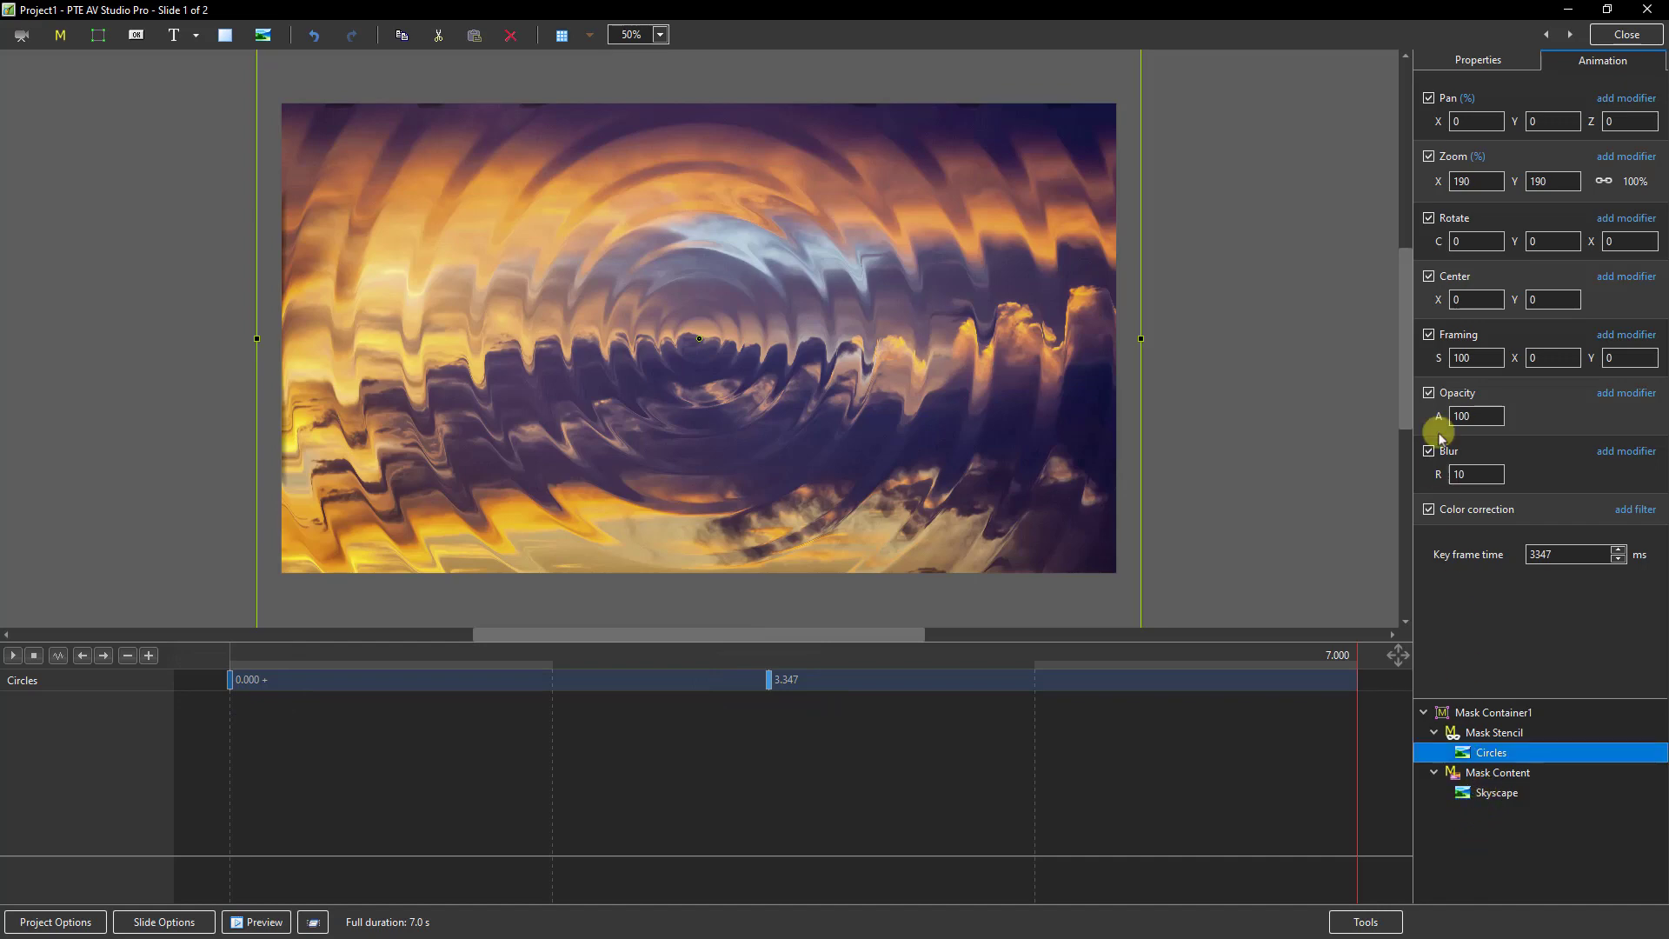
Step: Leave the object editor and set the duration of slide 1 to 10 seconds
{"action": "left_click", "coordinate": [1625, 35]}
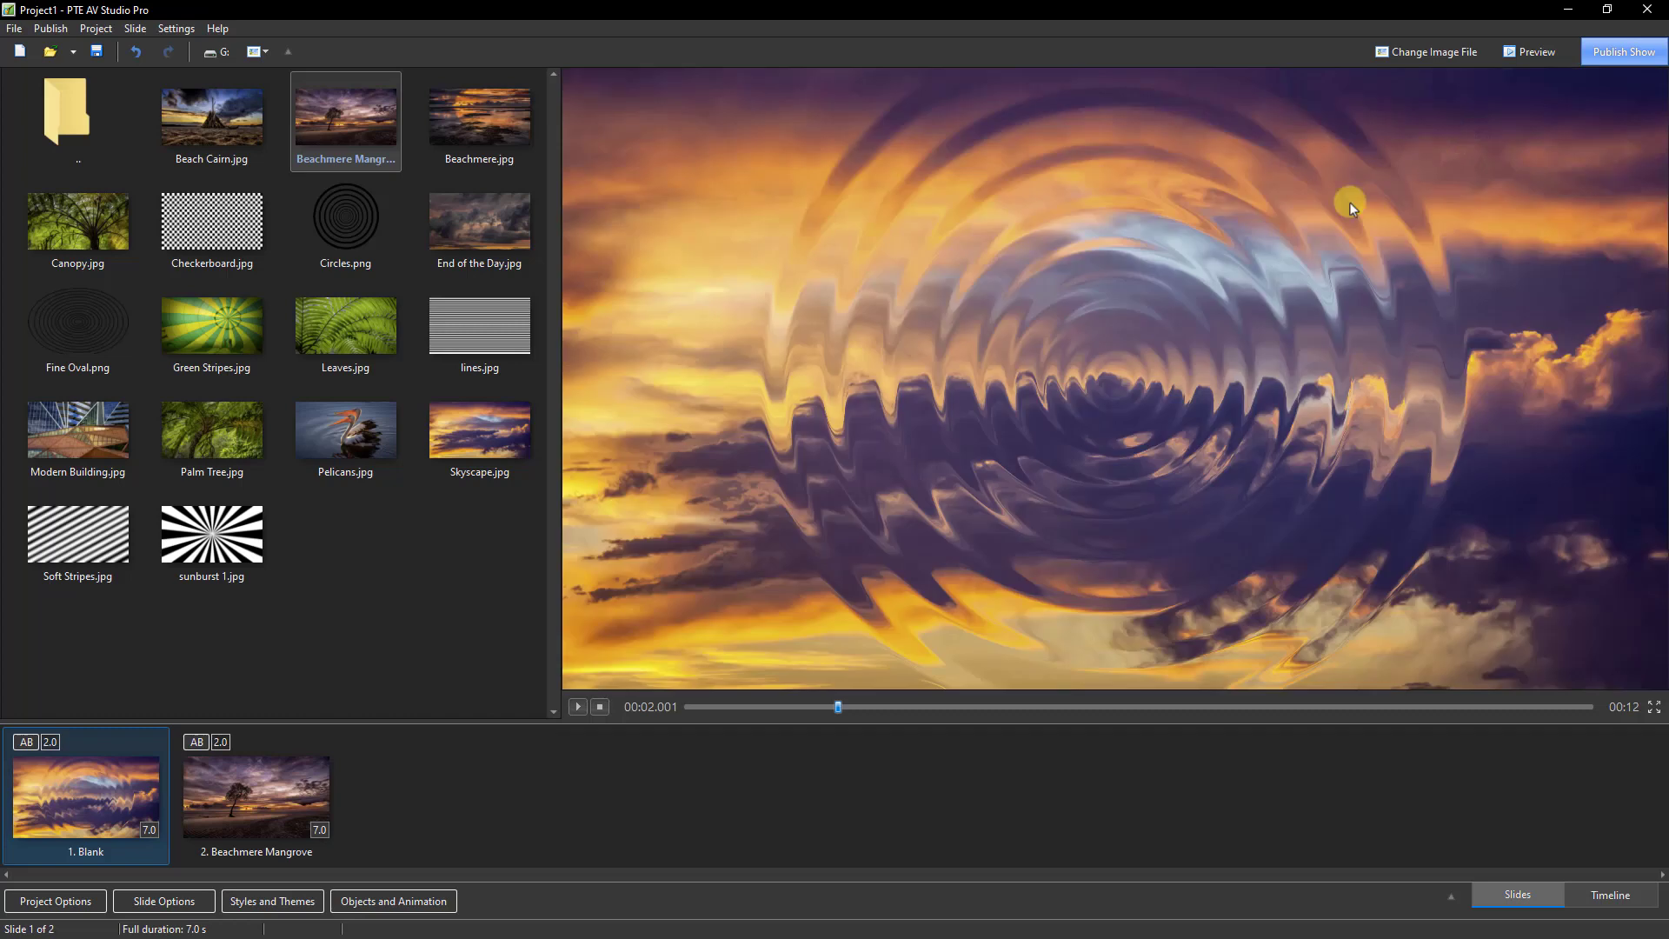
{"action": "left_click", "coordinate": [147, 836]}
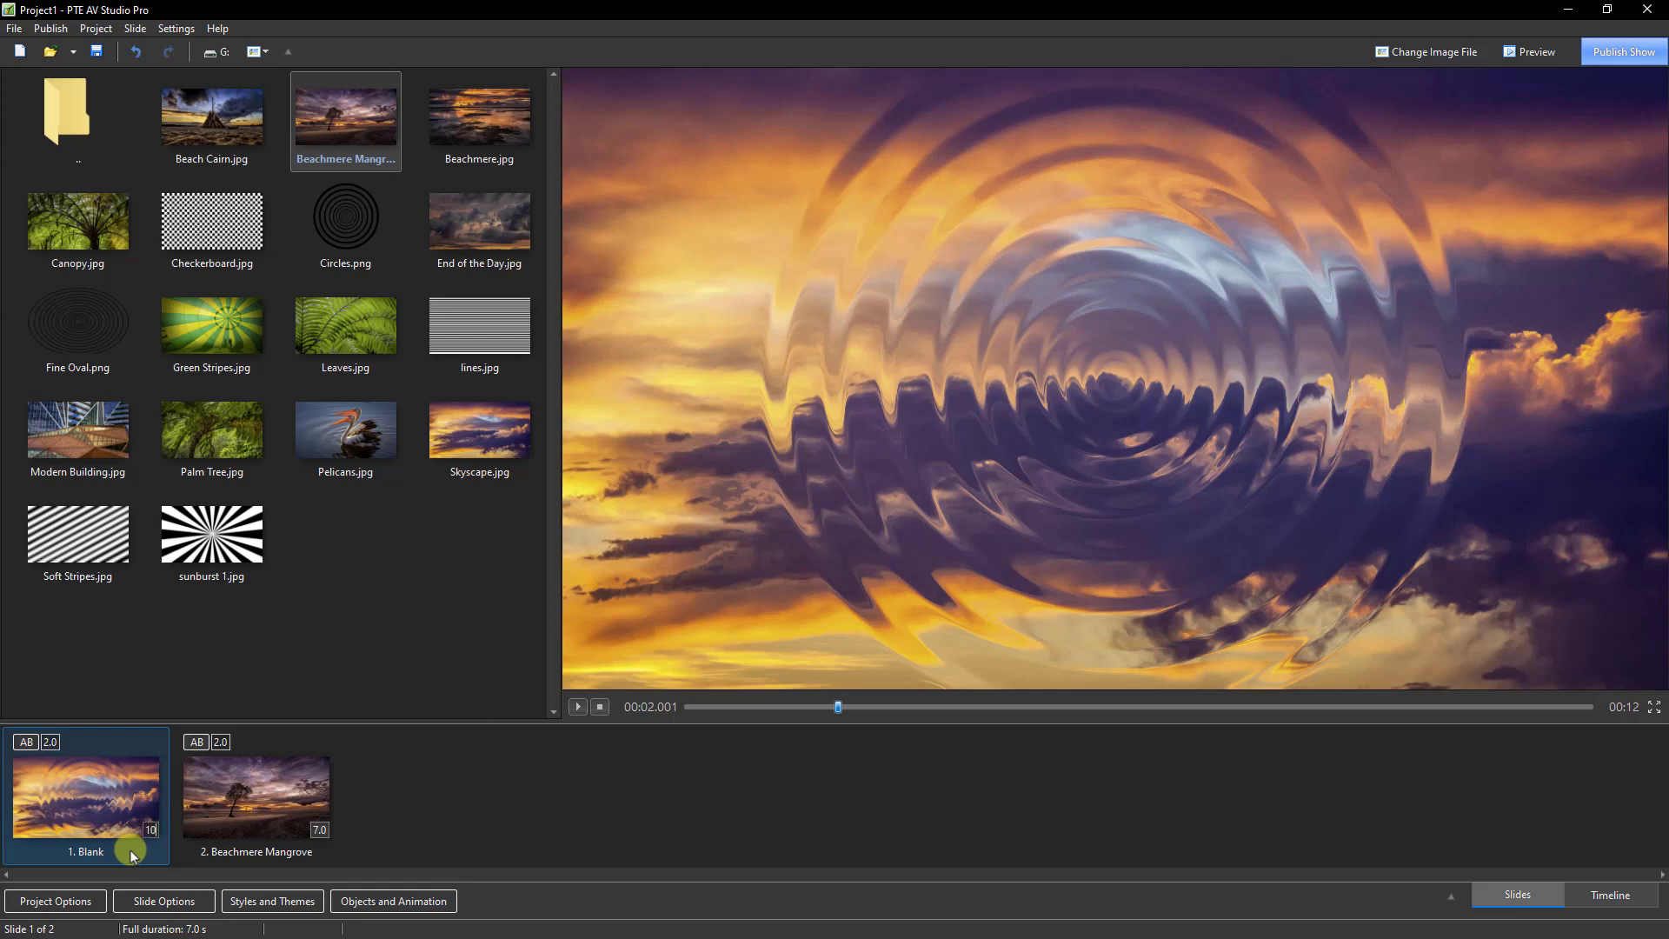
{"action": "key", "text": "Return"}
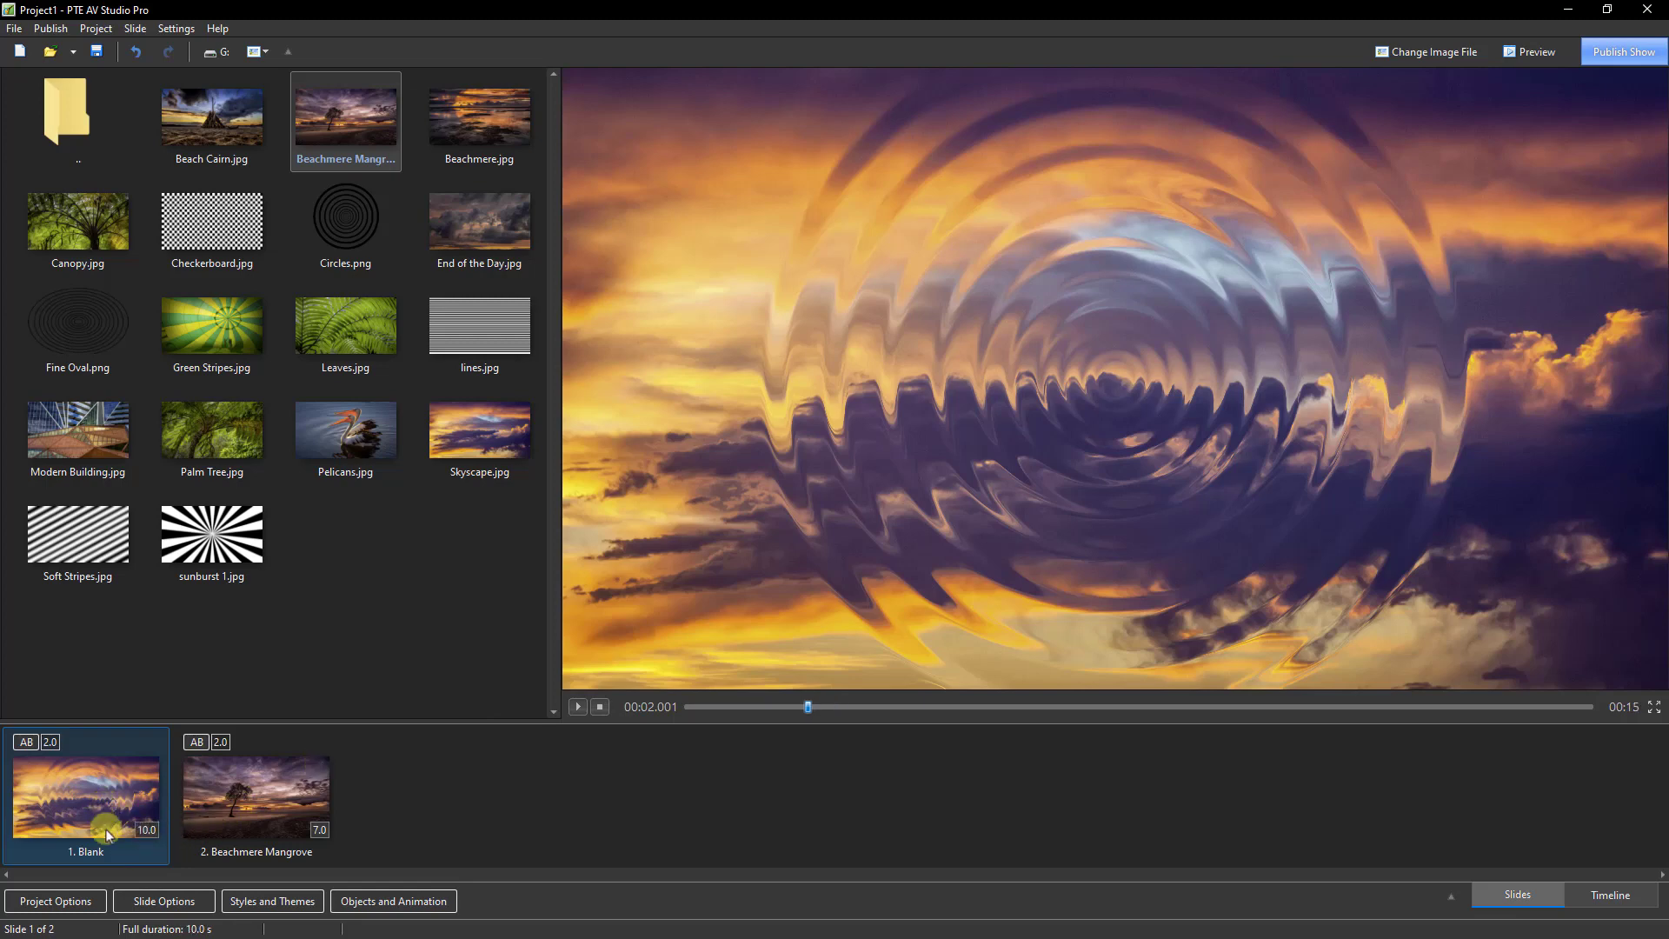
Step: Reopen slide 1's object animation, move the Circles end key frame to 10 s, and set the starting key frame's time to 6000 ms
{"action": "left_click", "coordinate": [390, 903]}
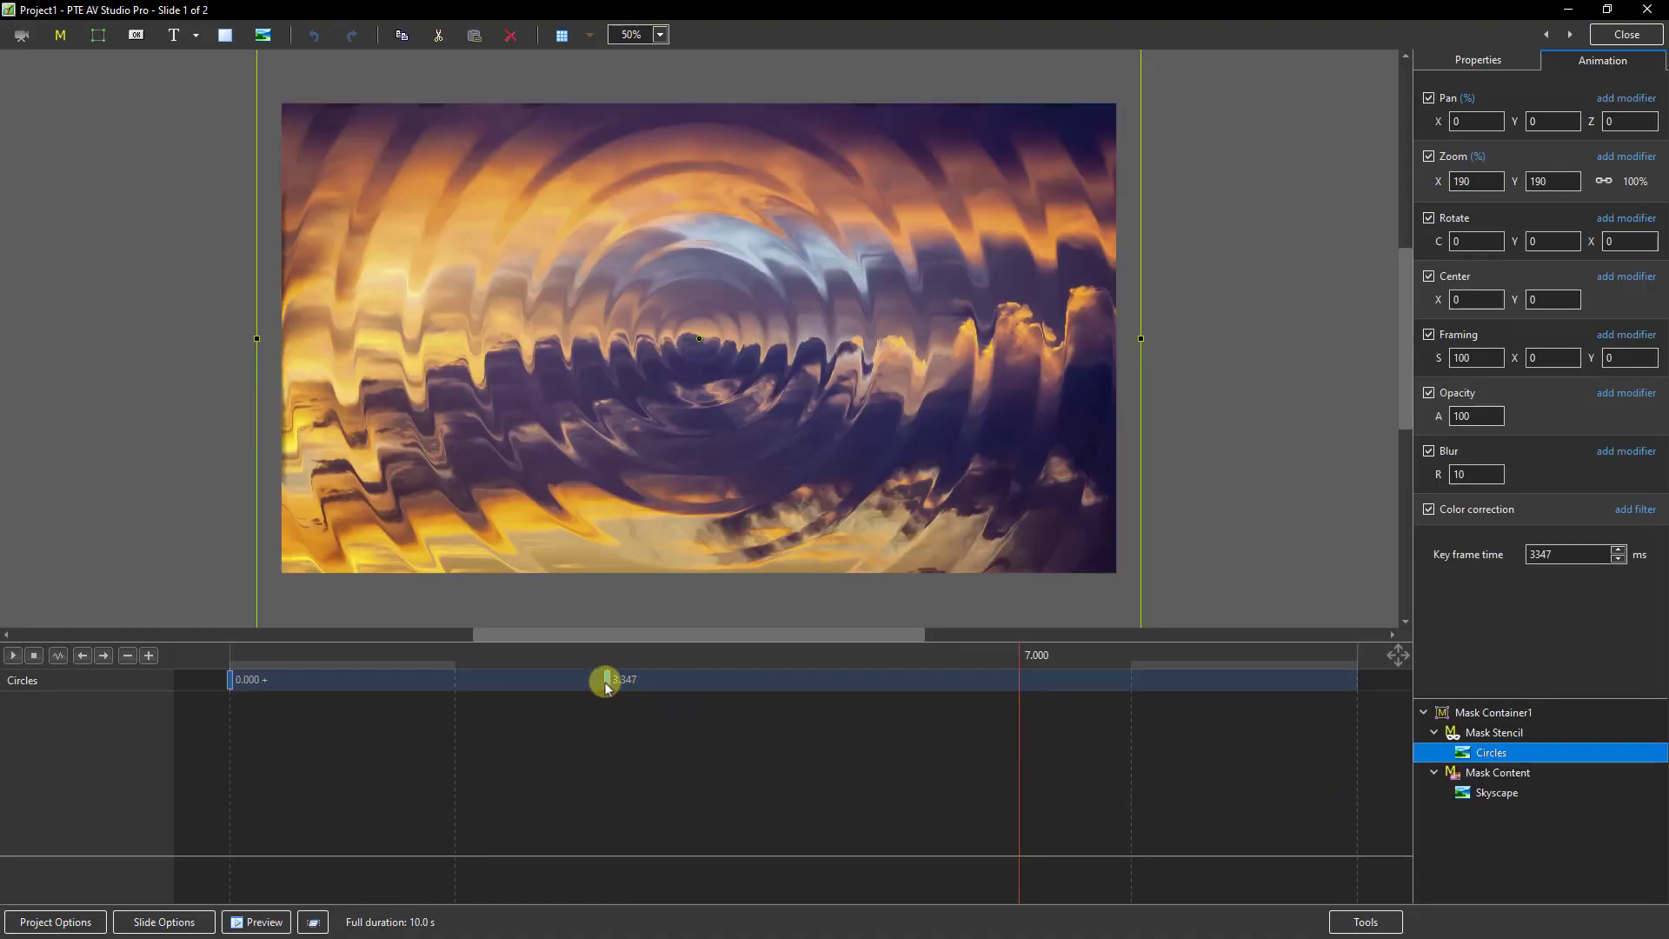
{"action": "left_click_drag", "start_coordinate": [608, 681], "coordinate": [1354, 683]}
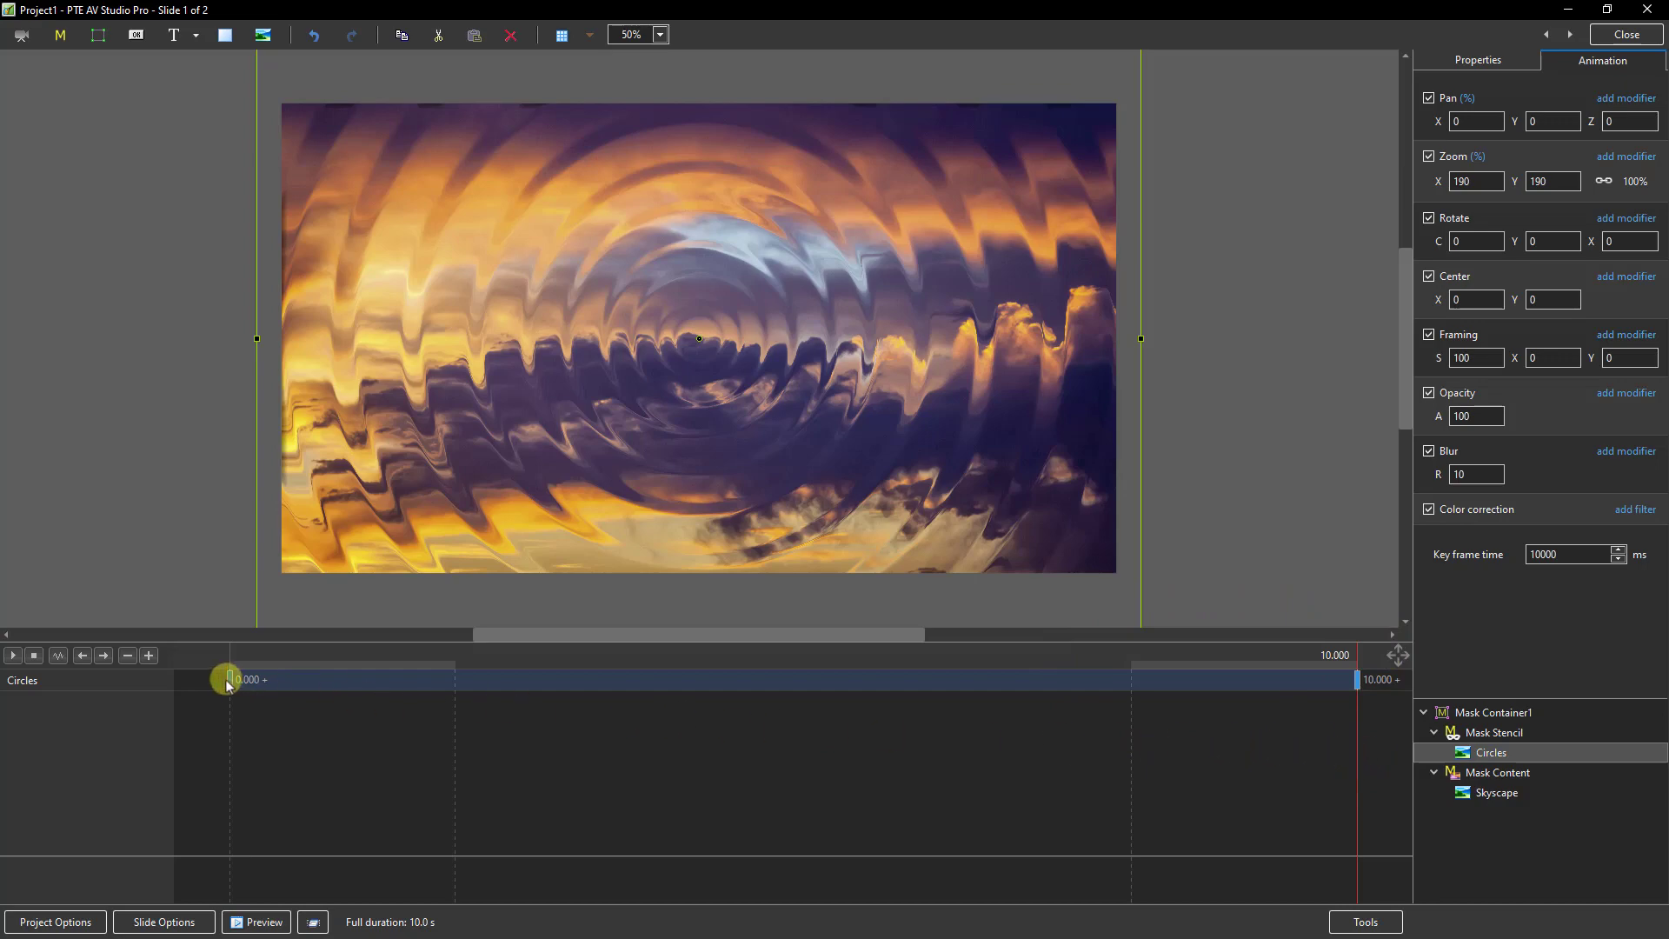
{"action": "left_click_drag", "start_coordinate": [230, 680], "coordinate": [926, 721]}
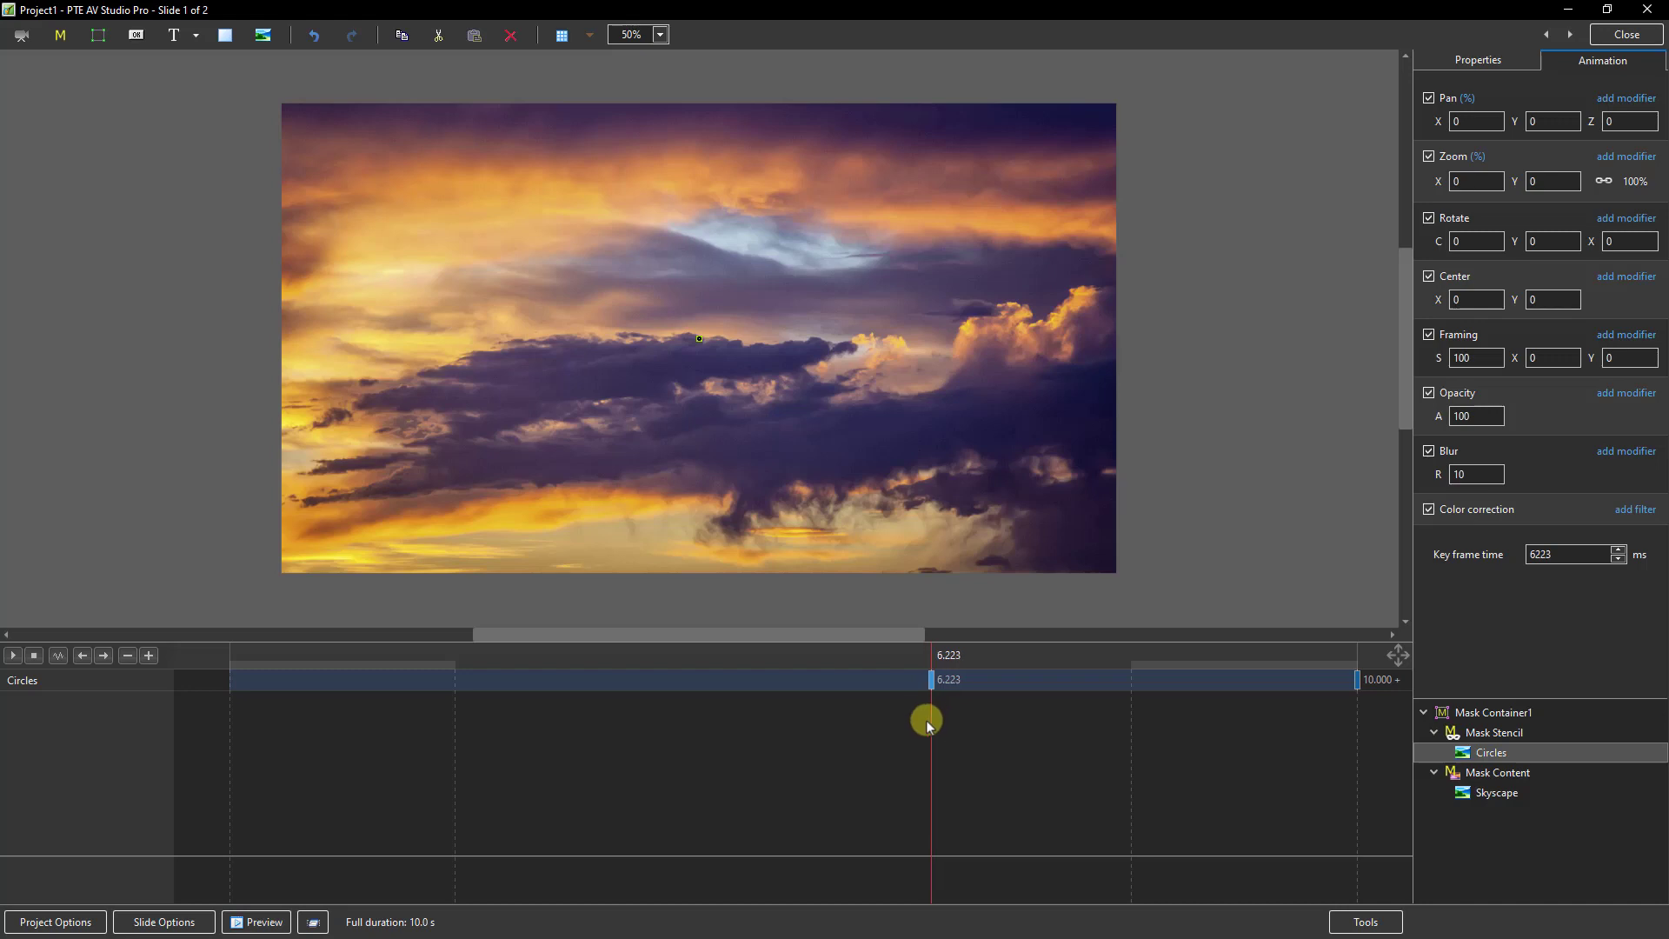
{"action": "double_click", "coordinate": [1540, 554]}
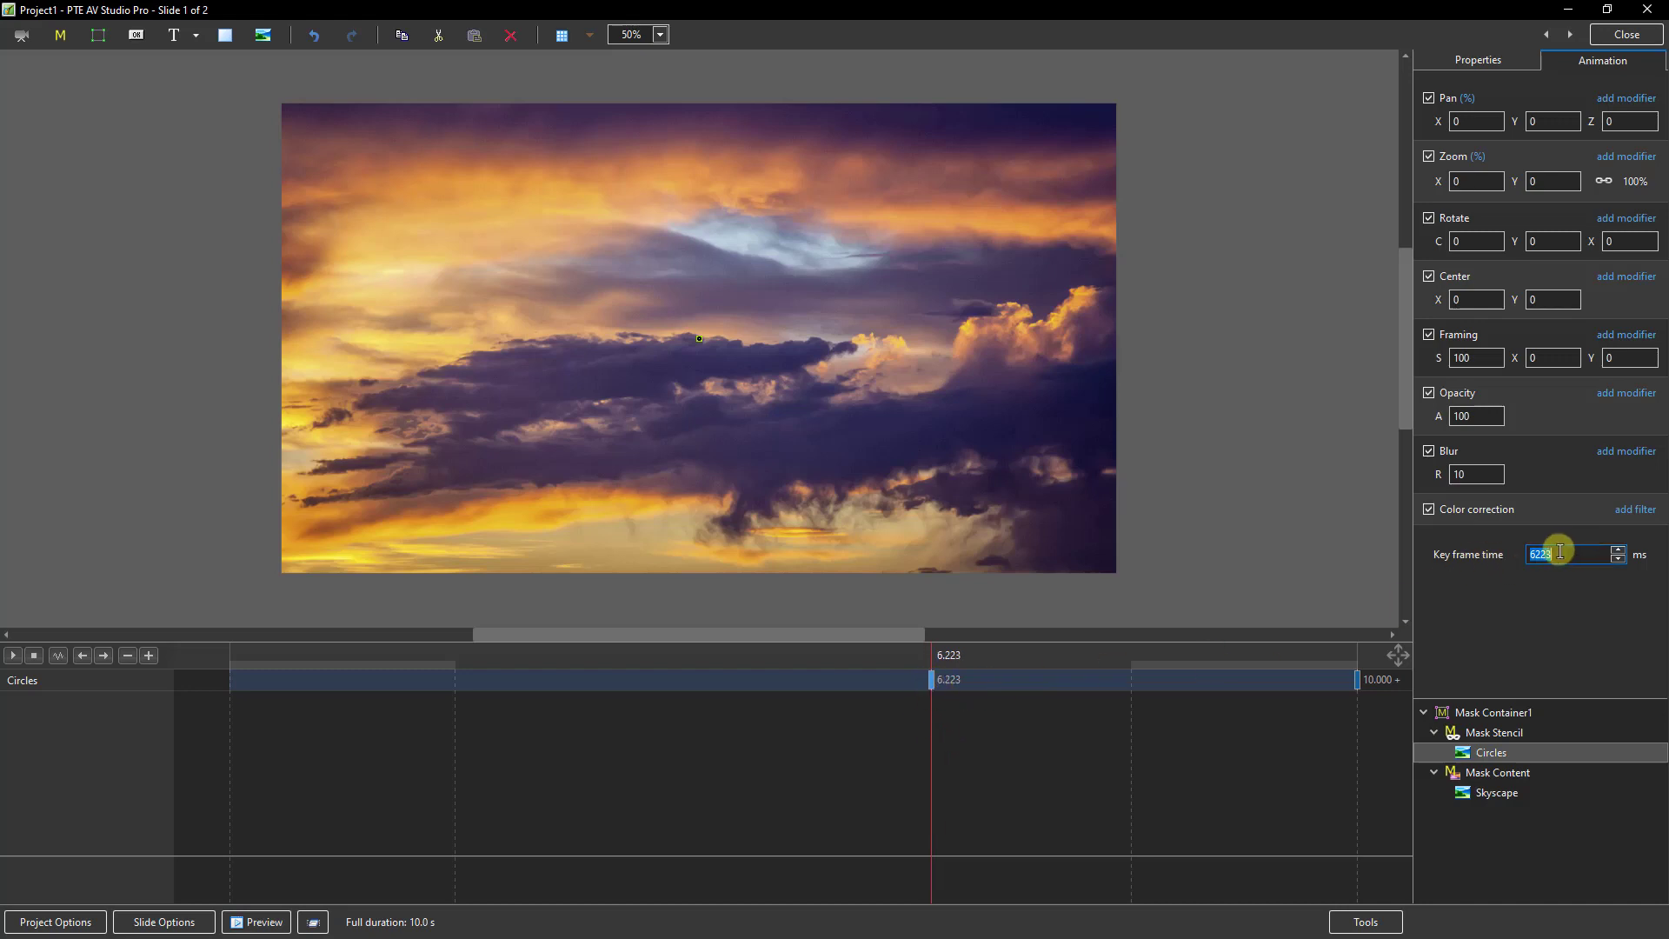
{"action": "type", "text": "6000"}
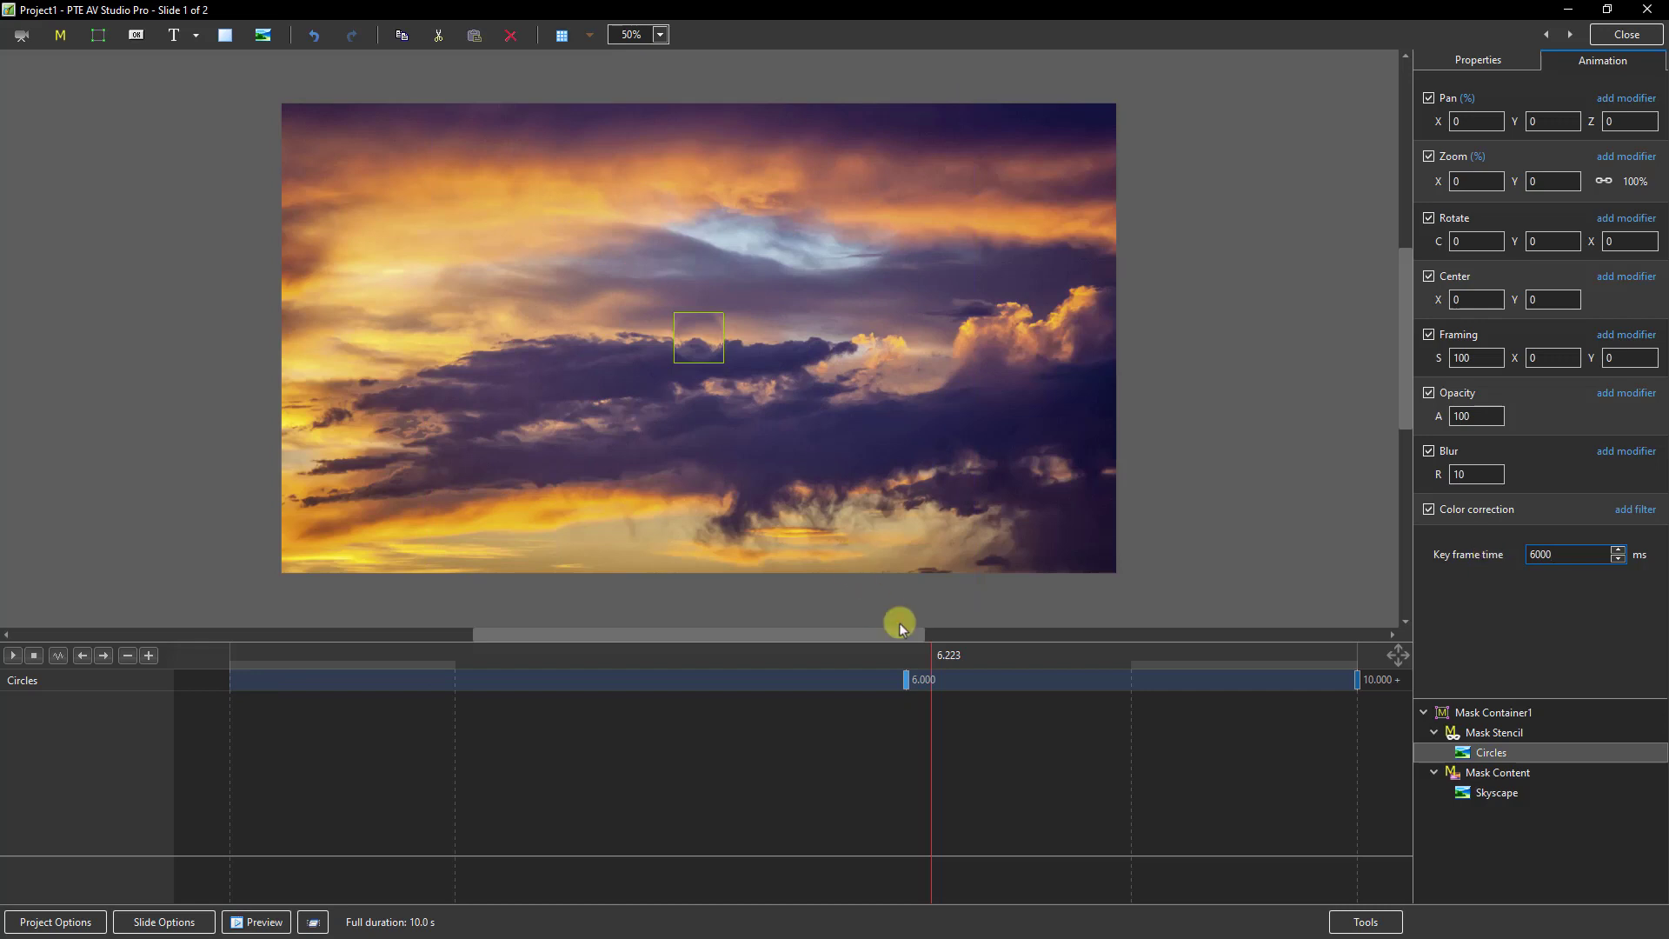
Step: Play the animation from the starting Circles key frame and shift that key frame to about 6.855 s
{"action": "left_click", "coordinate": [906, 678]}
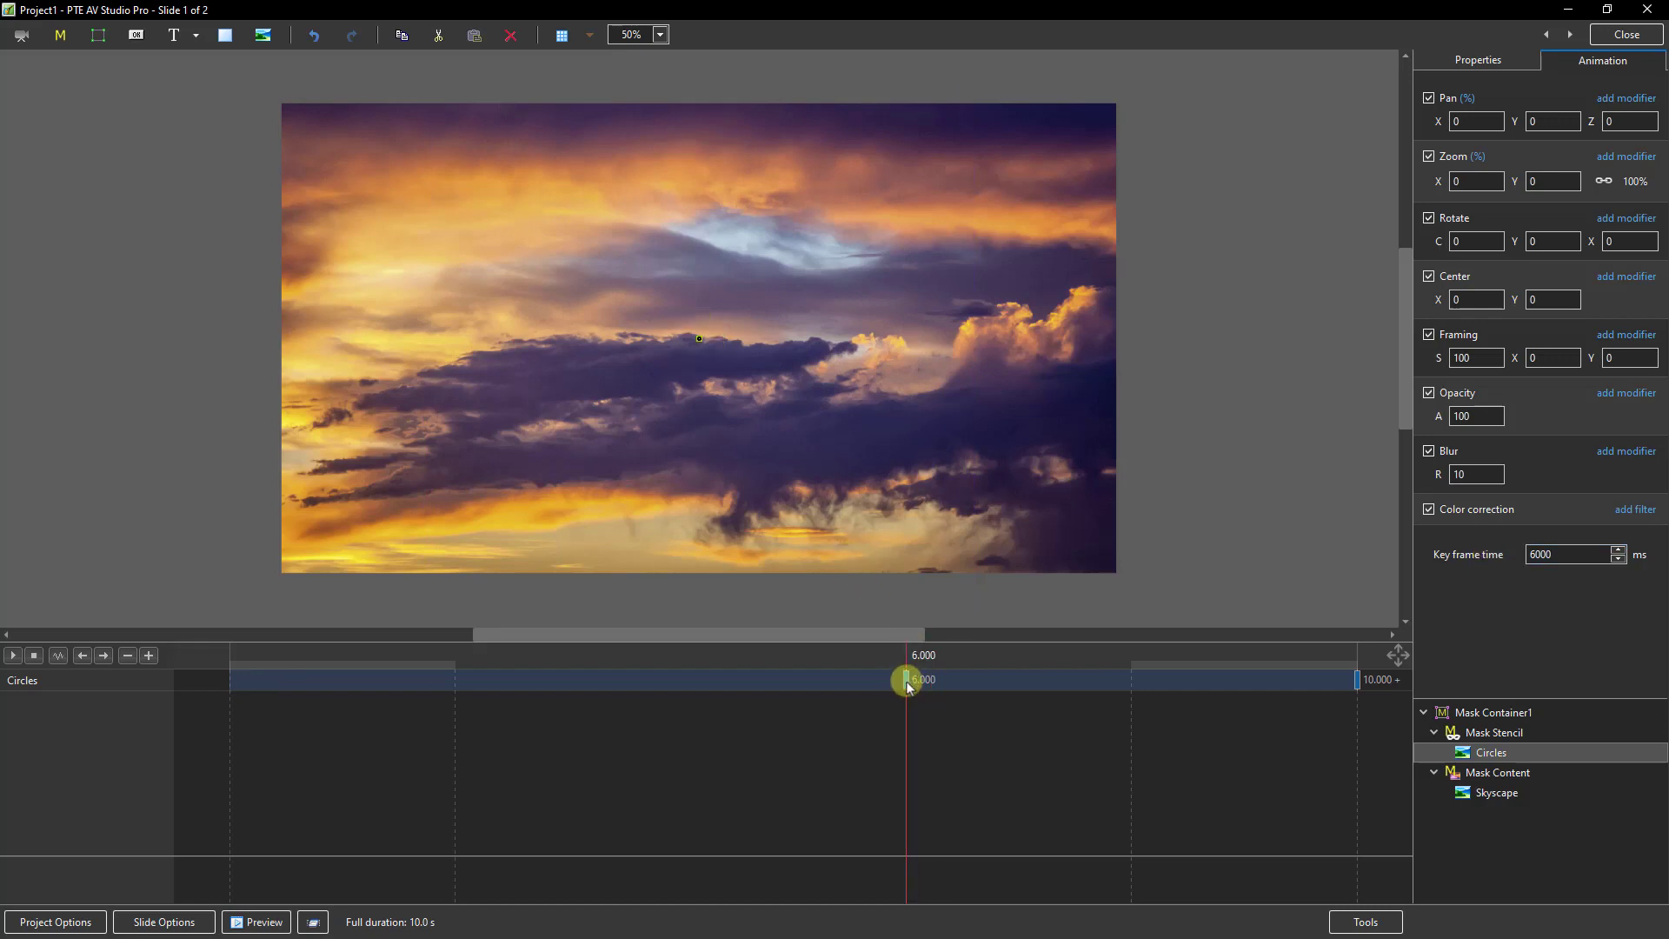
{"action": "left_click", "coordinate": [12, 657]}
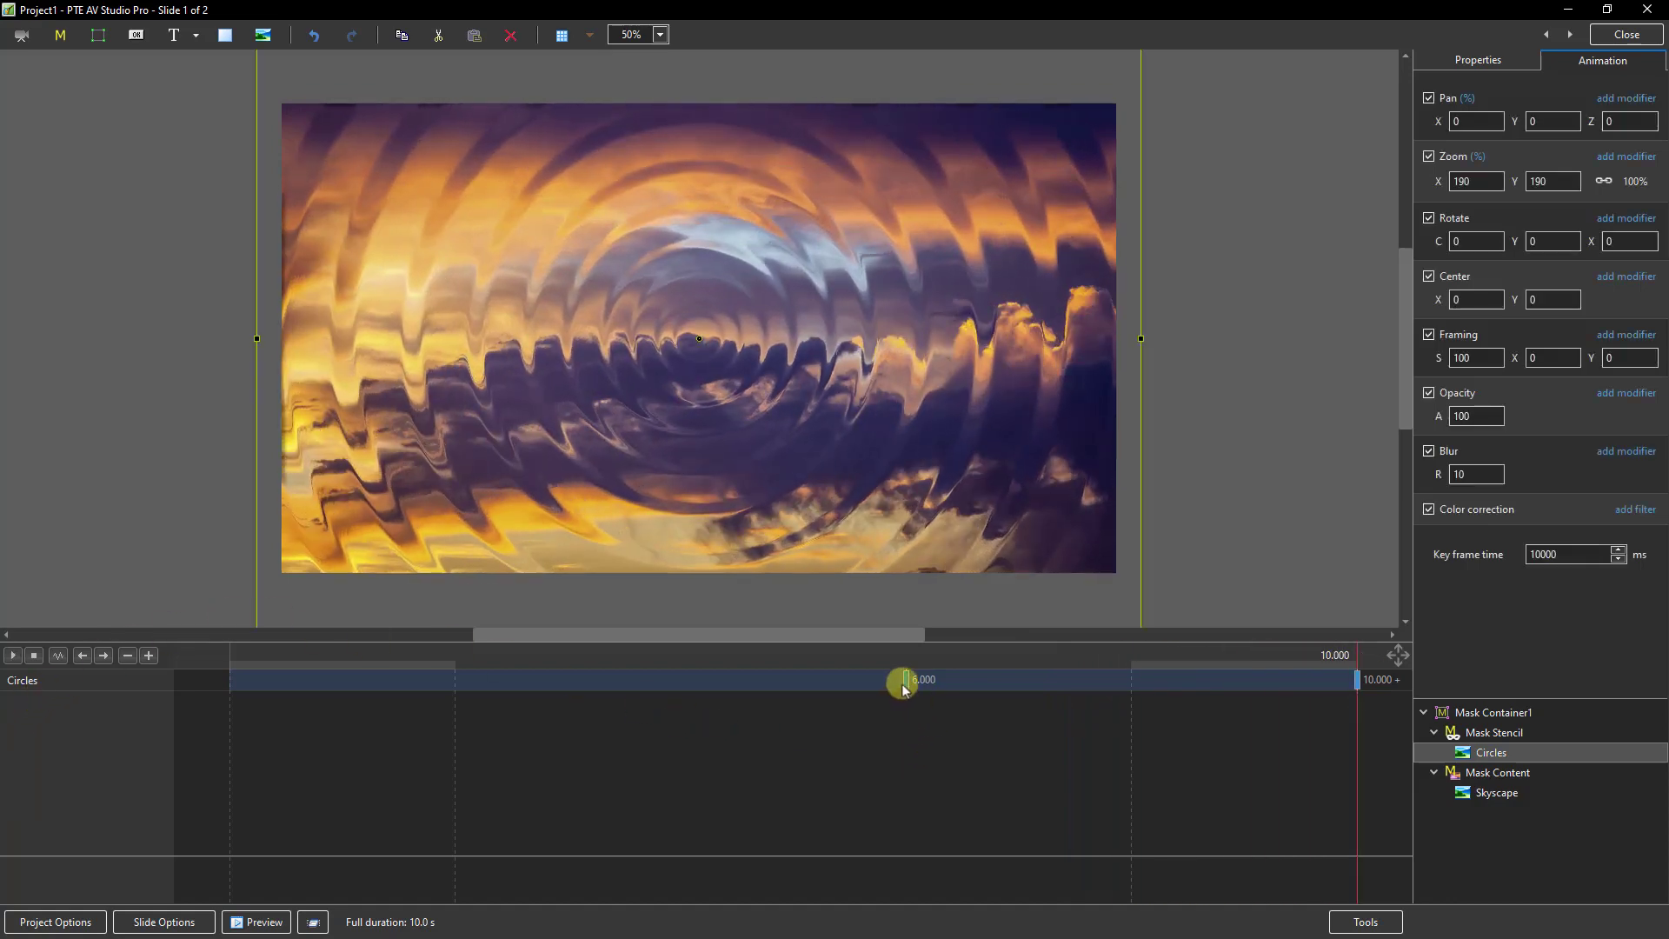
{"action": "left_click_drag", "start_coordinate": [903, 687], "coordinate": [998, 680]}
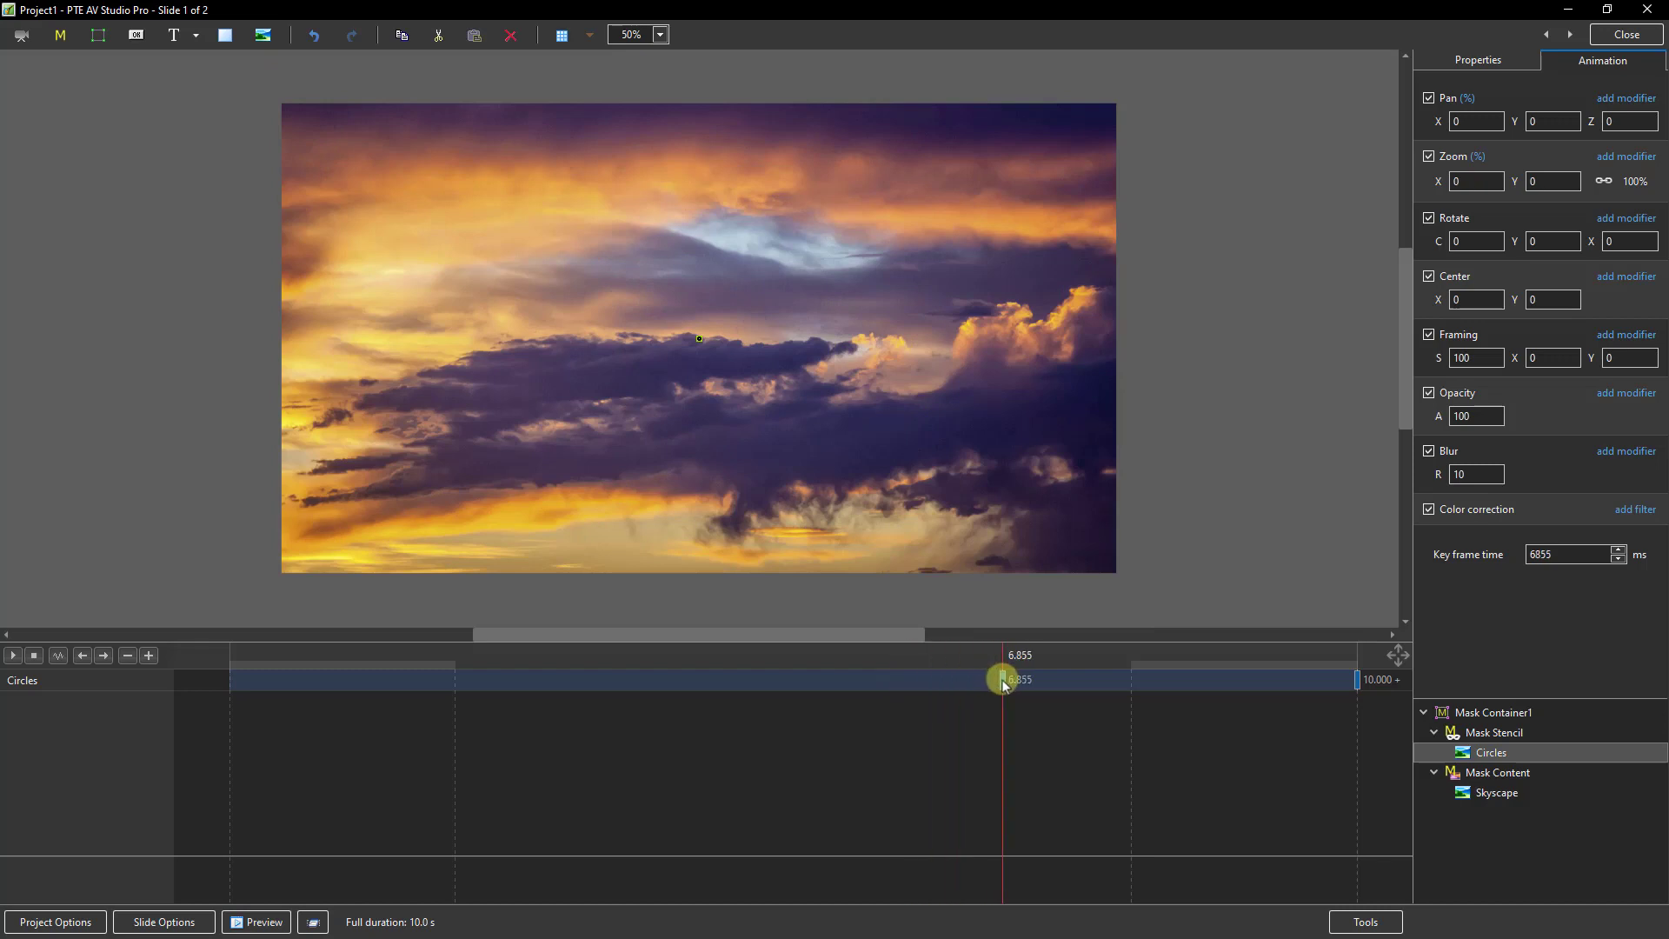